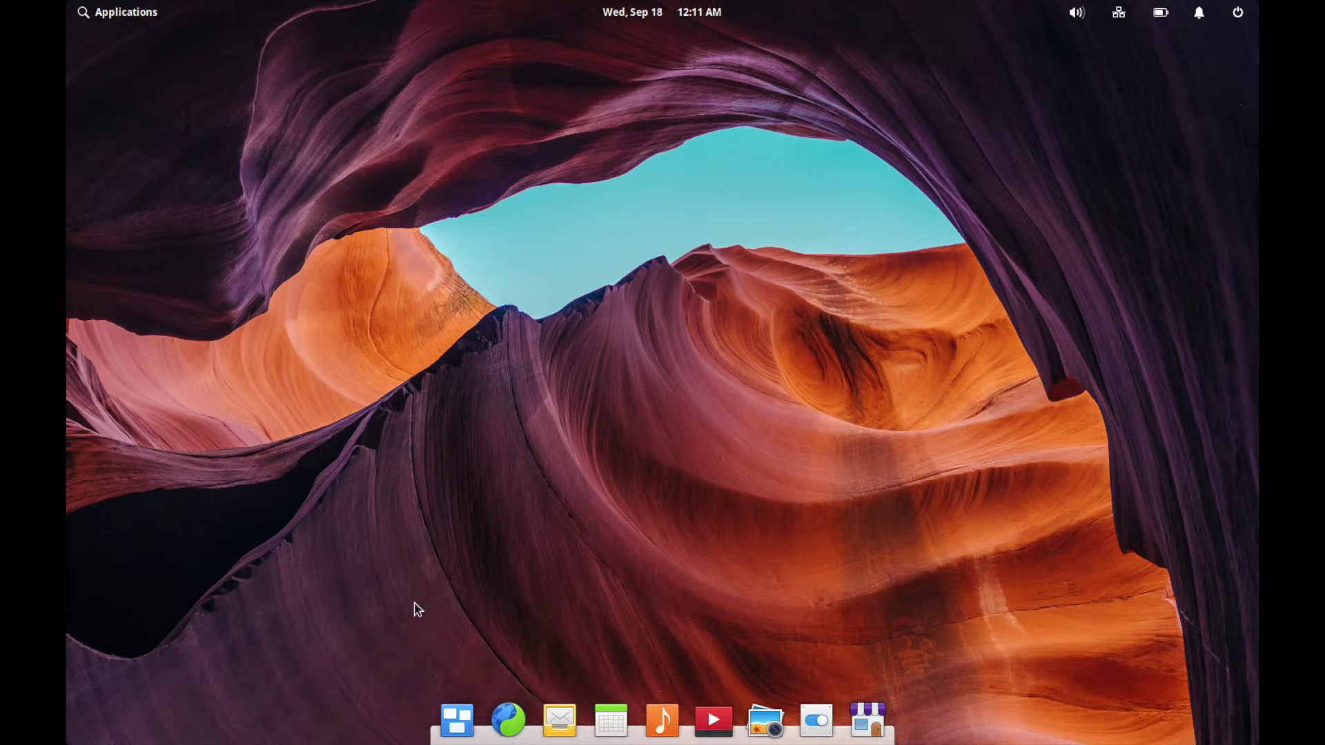
Step: Preview the workspace overview, return to the desktop, and launch the Epiphany web browser
left_click(457, 723)
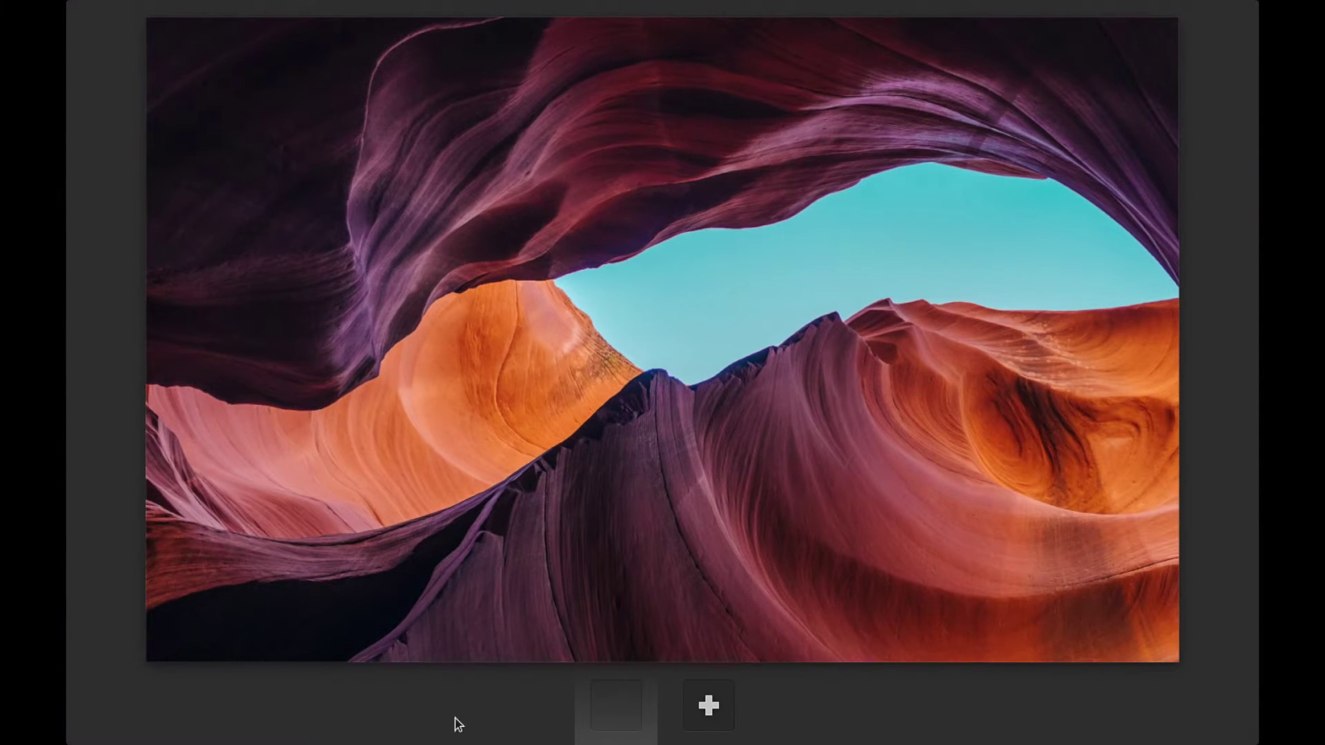
left_click(549, 433)
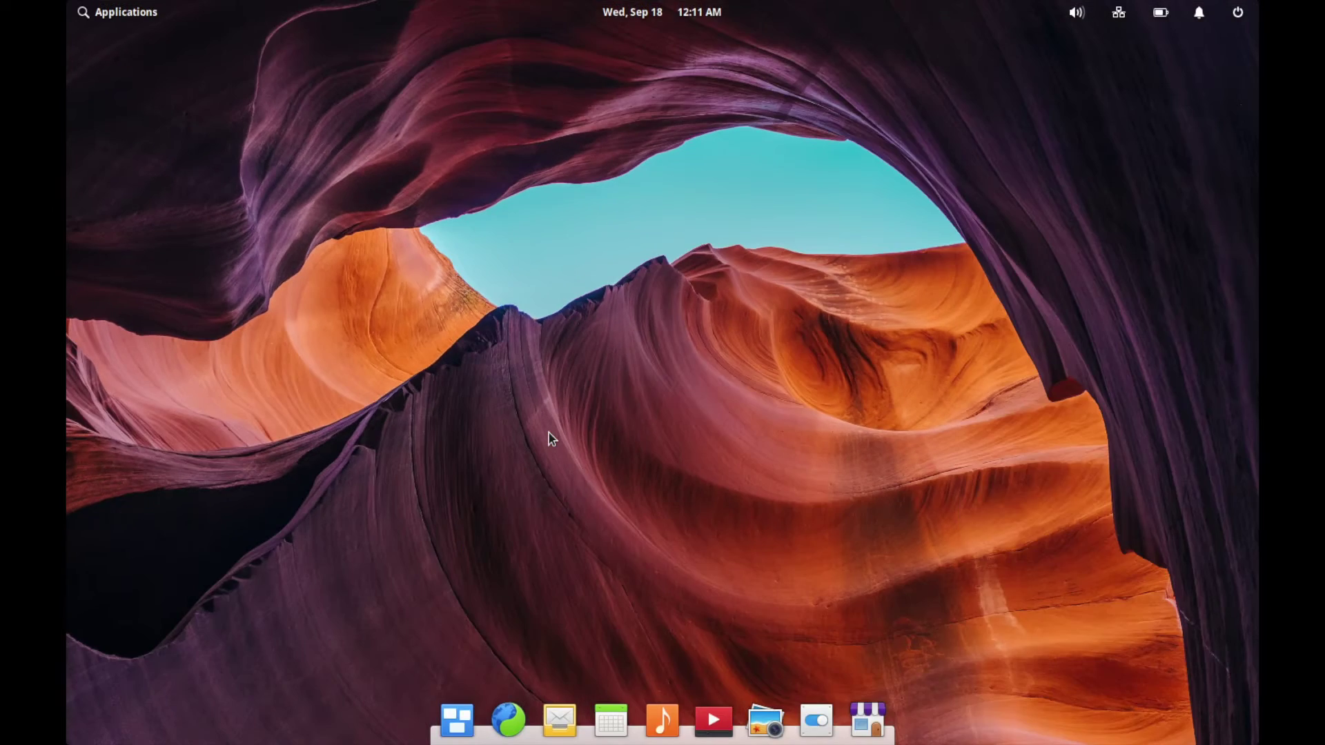
left_click(512, 728)
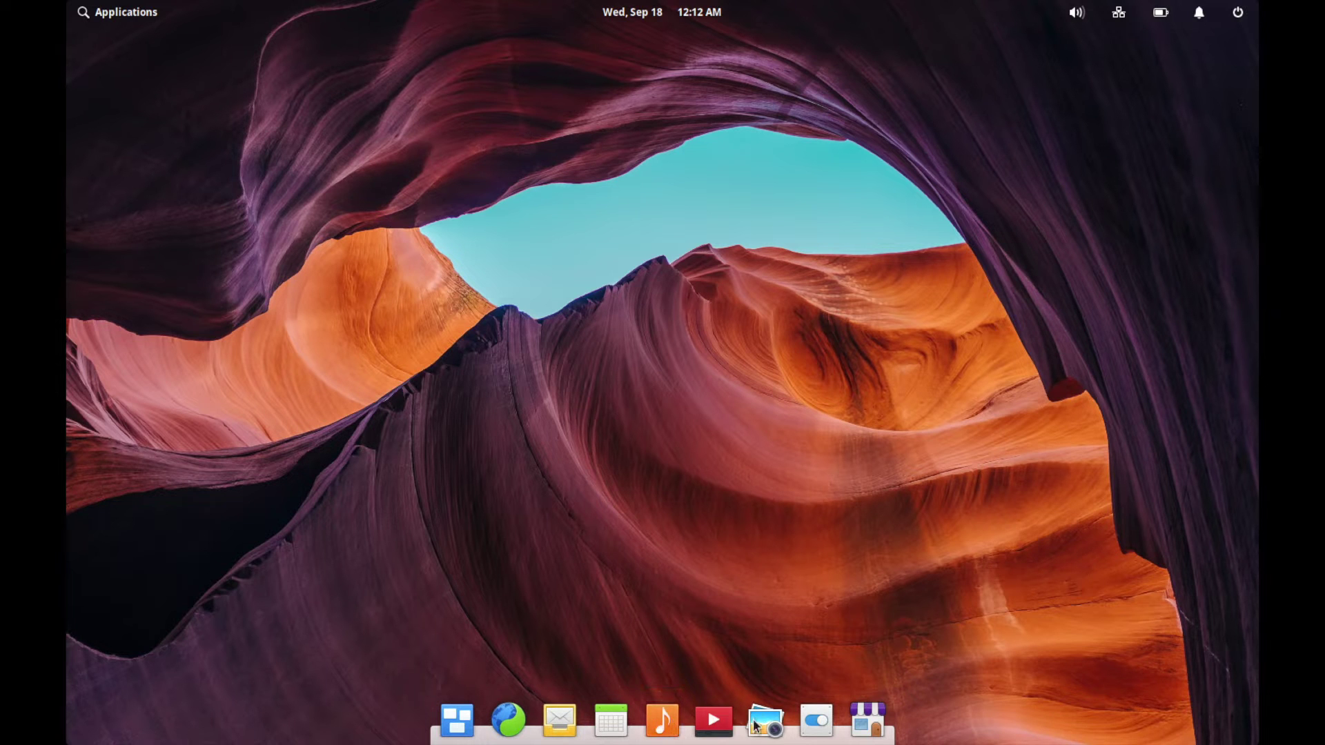
Step: Open the applications launcher and flip between its first and second pages, ending on page two
left_click(135, 23)
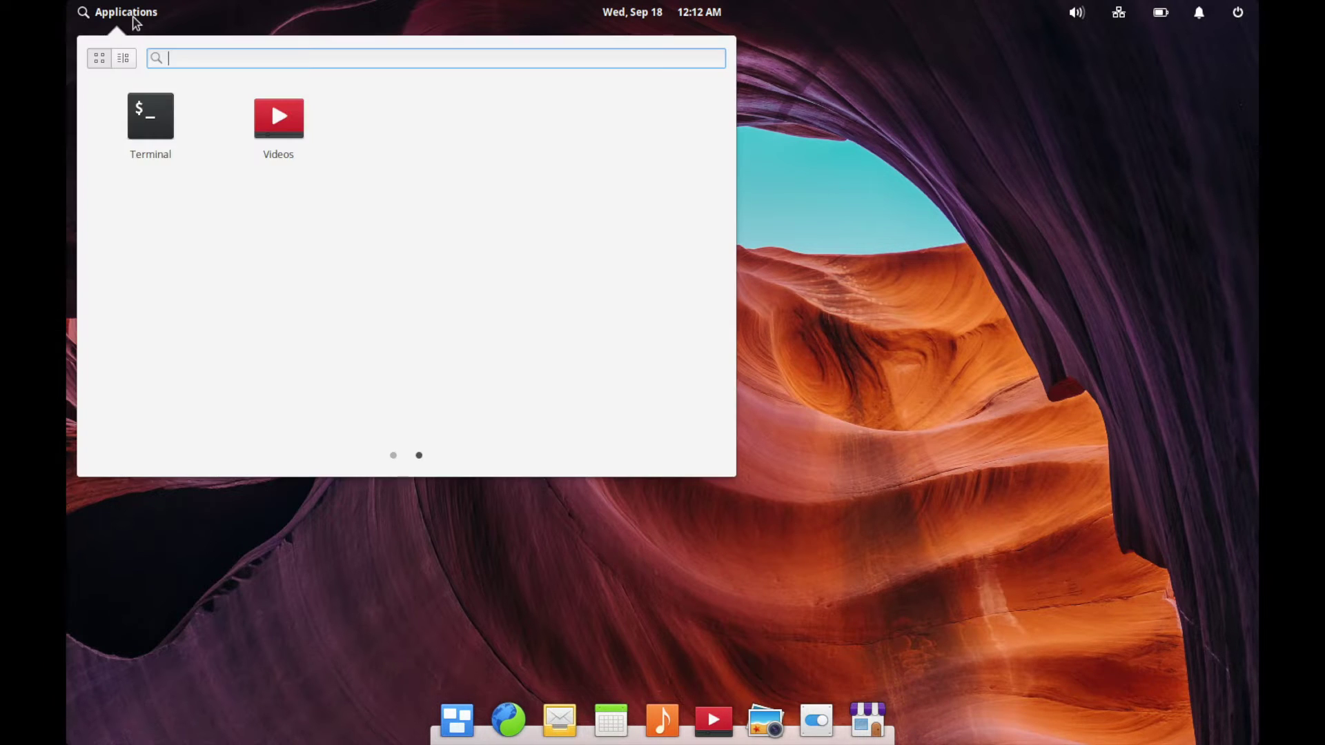
left_click(392, 455)
left_click(420, 455)
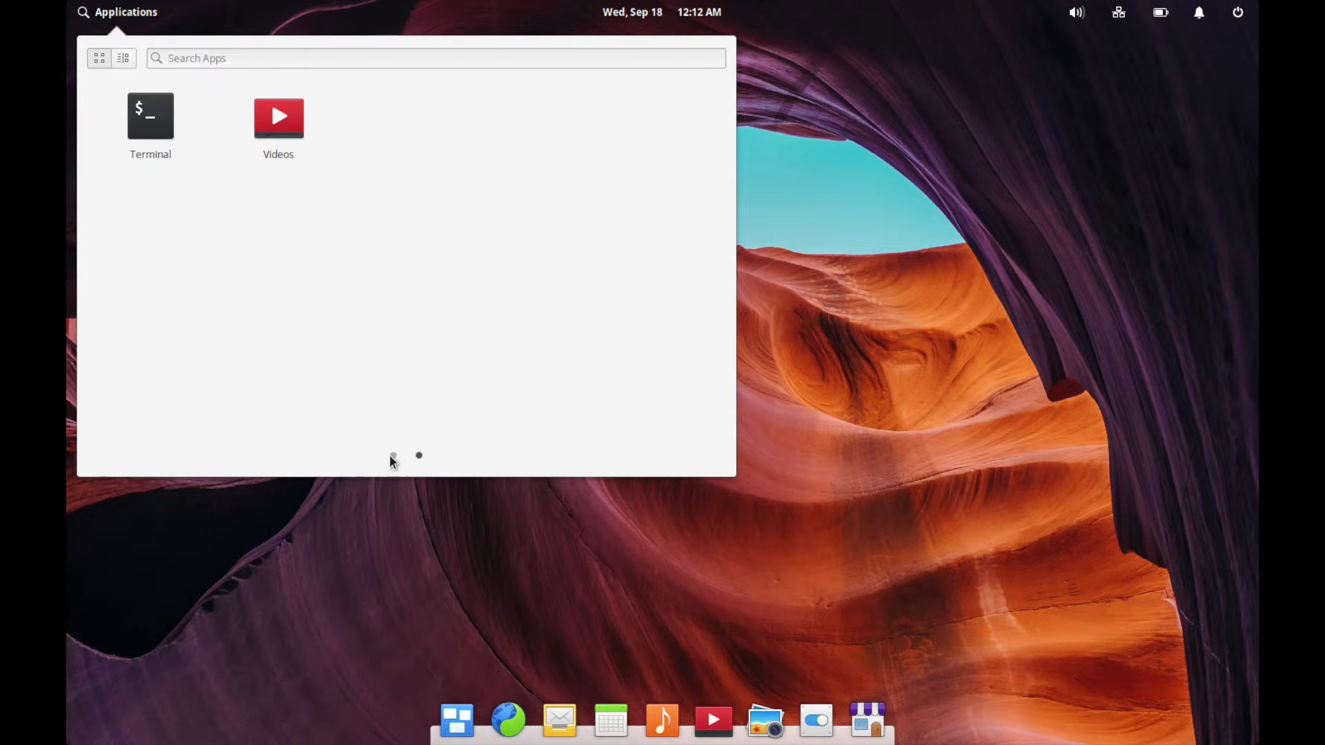
left_click(392, 455)
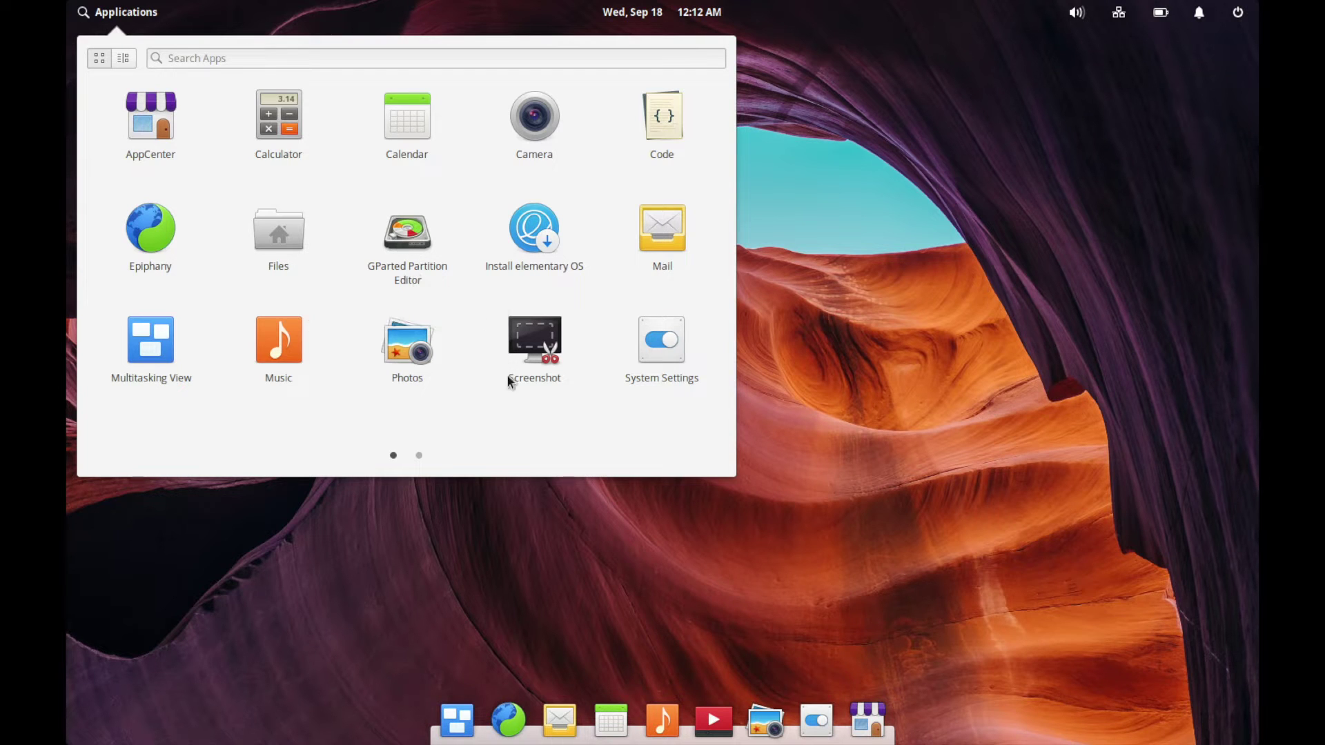
left_click(419, 455)
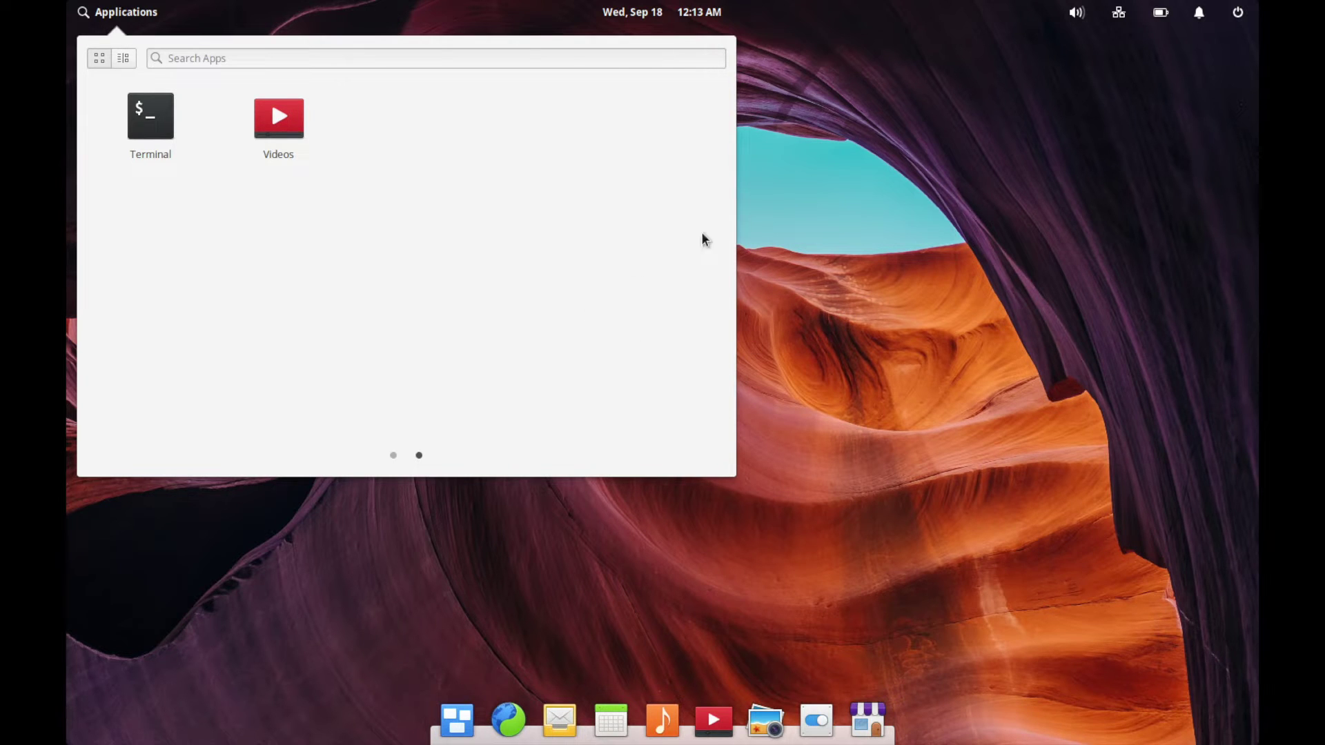
Step: Dismiss the launcher, then view and close the Super-key Keyboard Shortcuts overview
left_click(1050, 196)
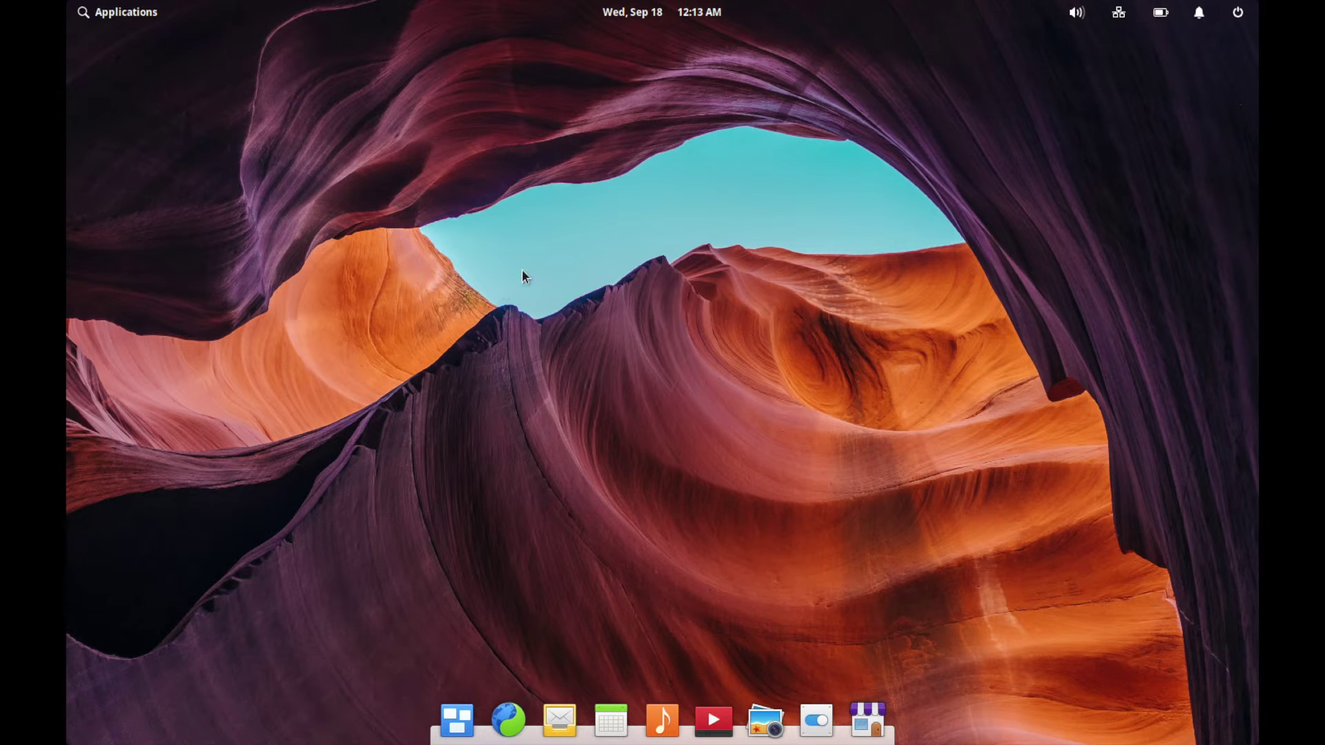
key("super")
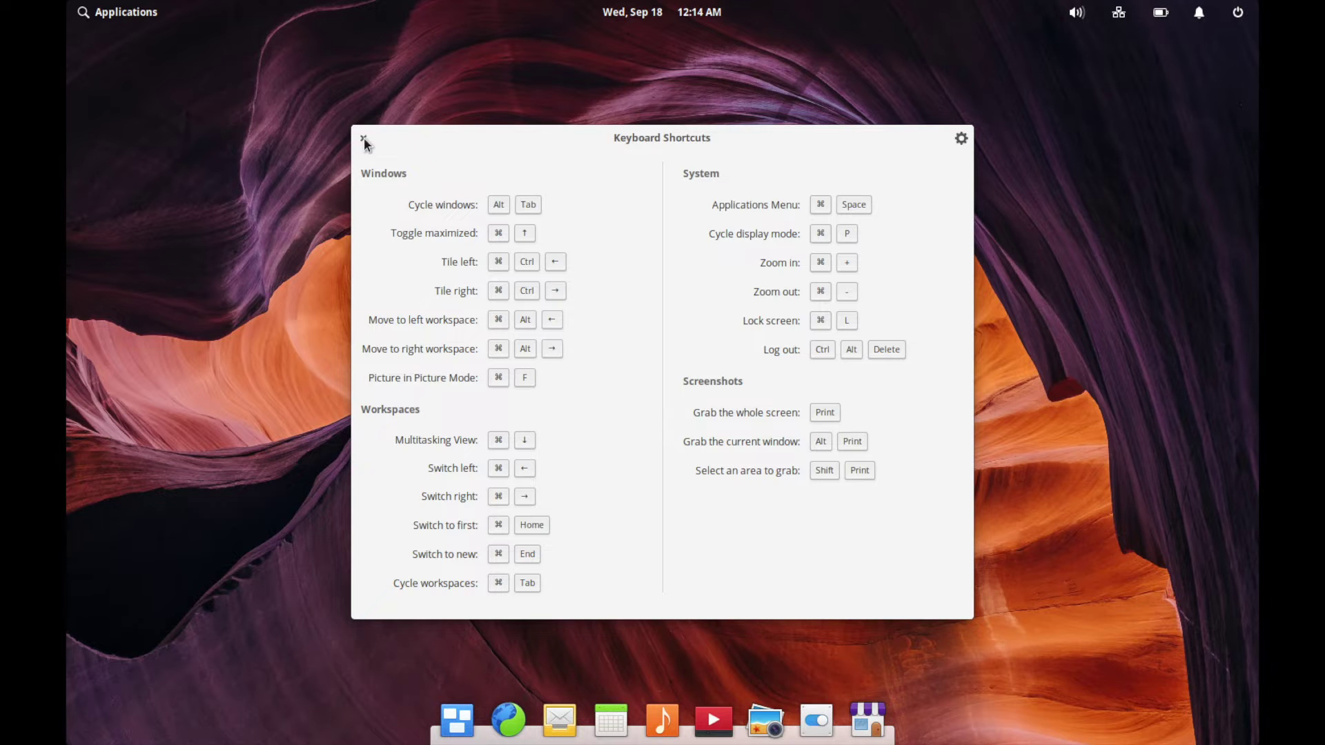
left_click(364, 140)
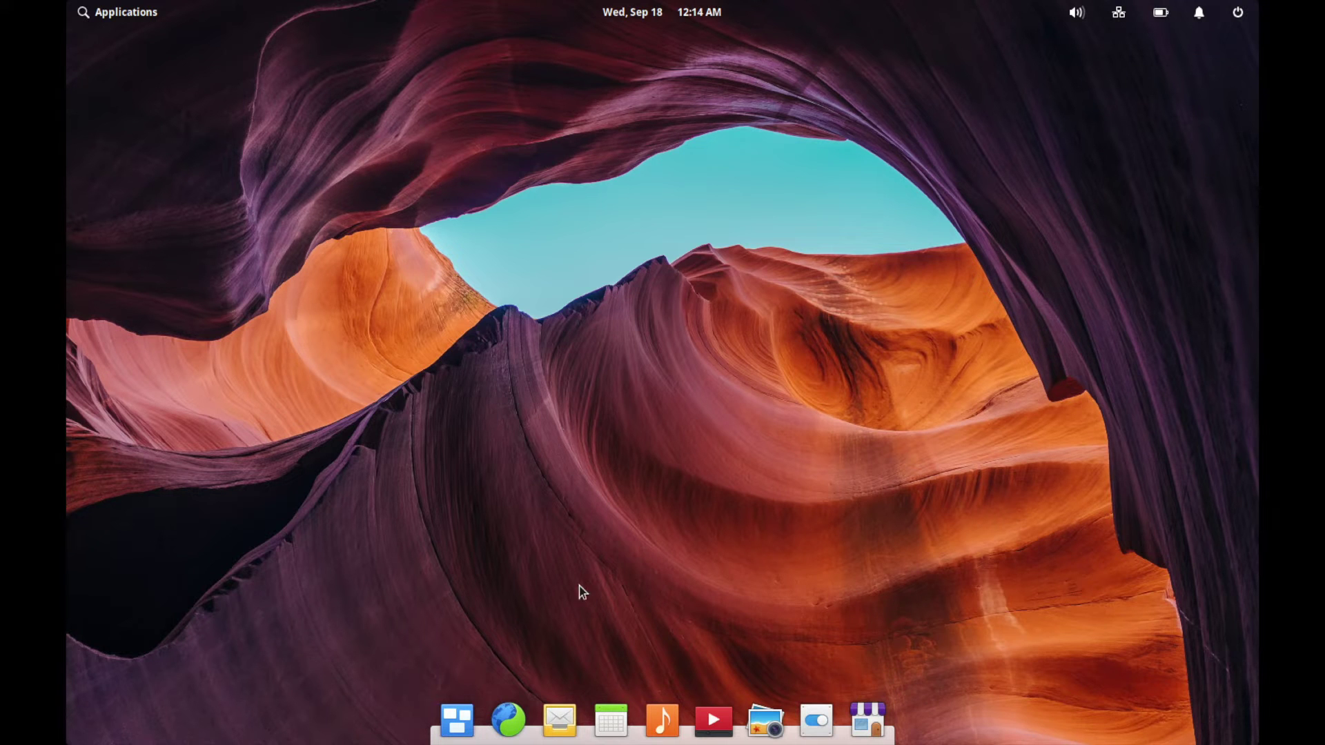
Step: Launch Code from the launcher's first page and move its window near the top of the screen
left_click(129, 19)
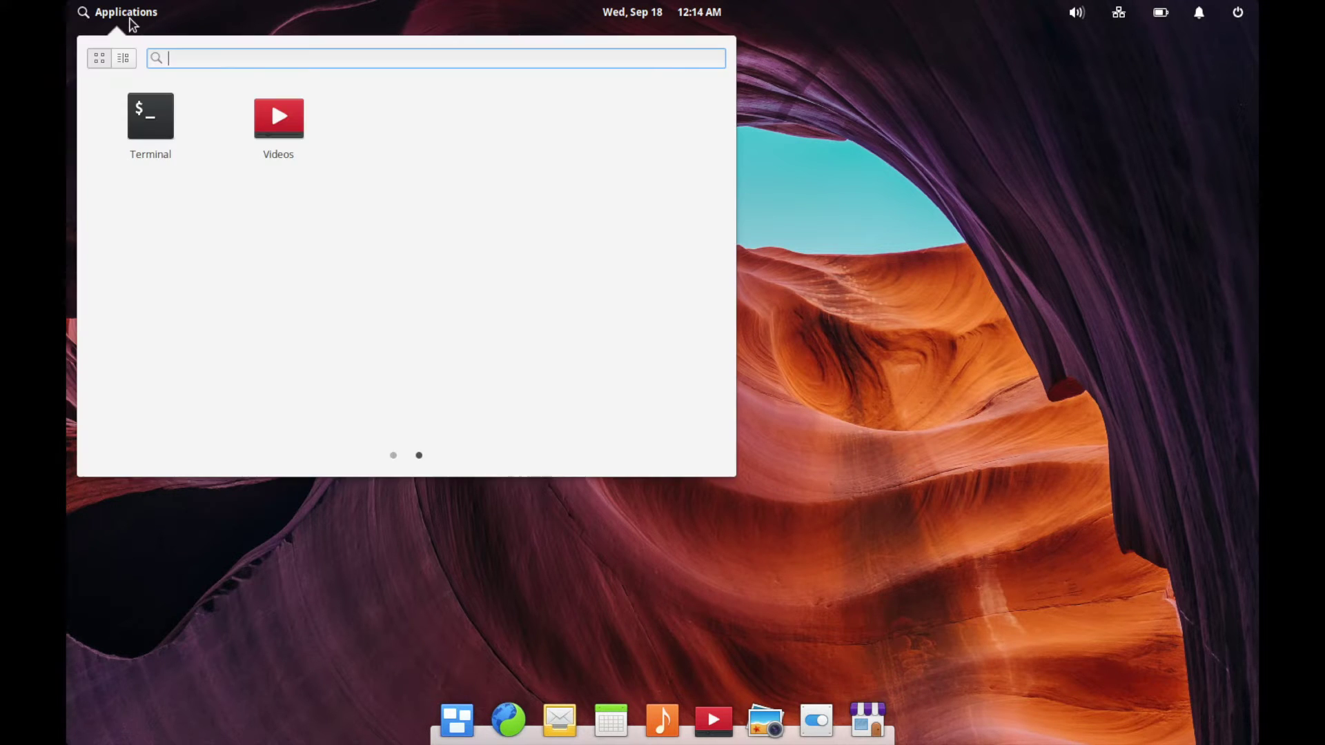
left_click(394, 458)
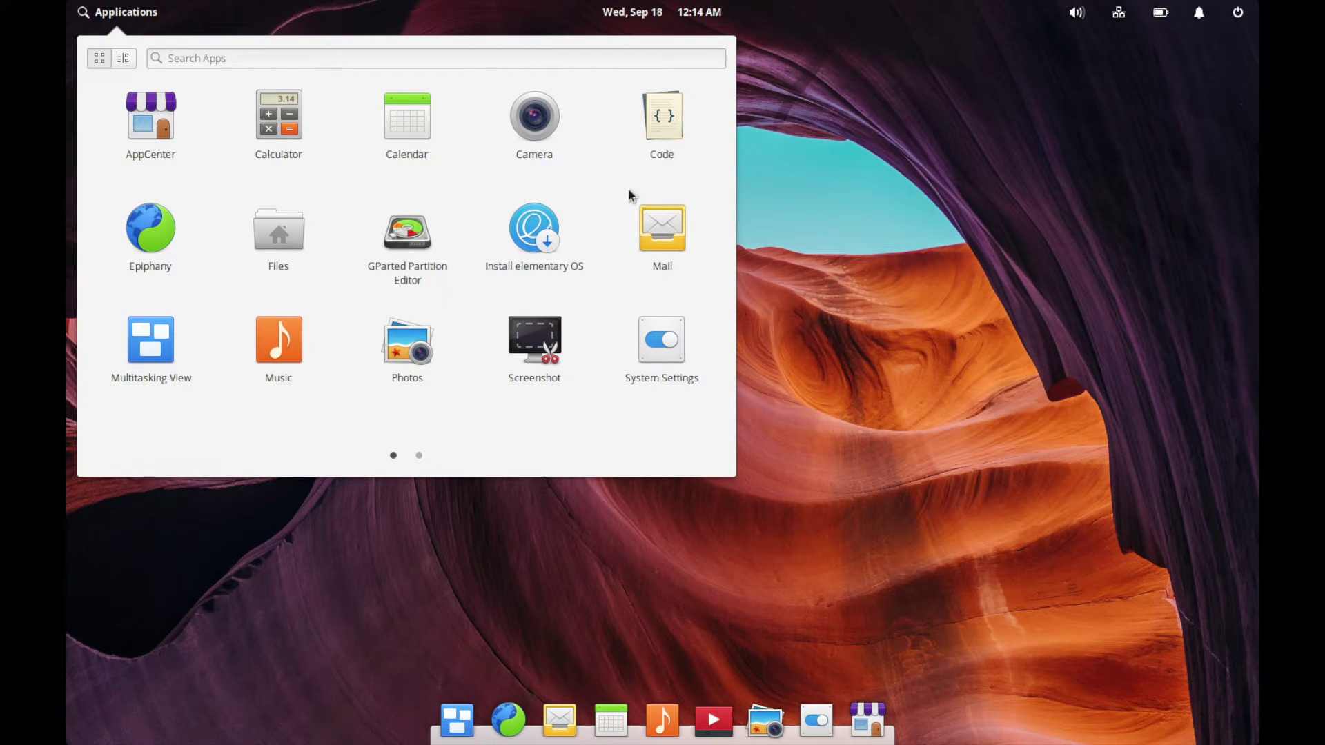
left_click(664, 123)
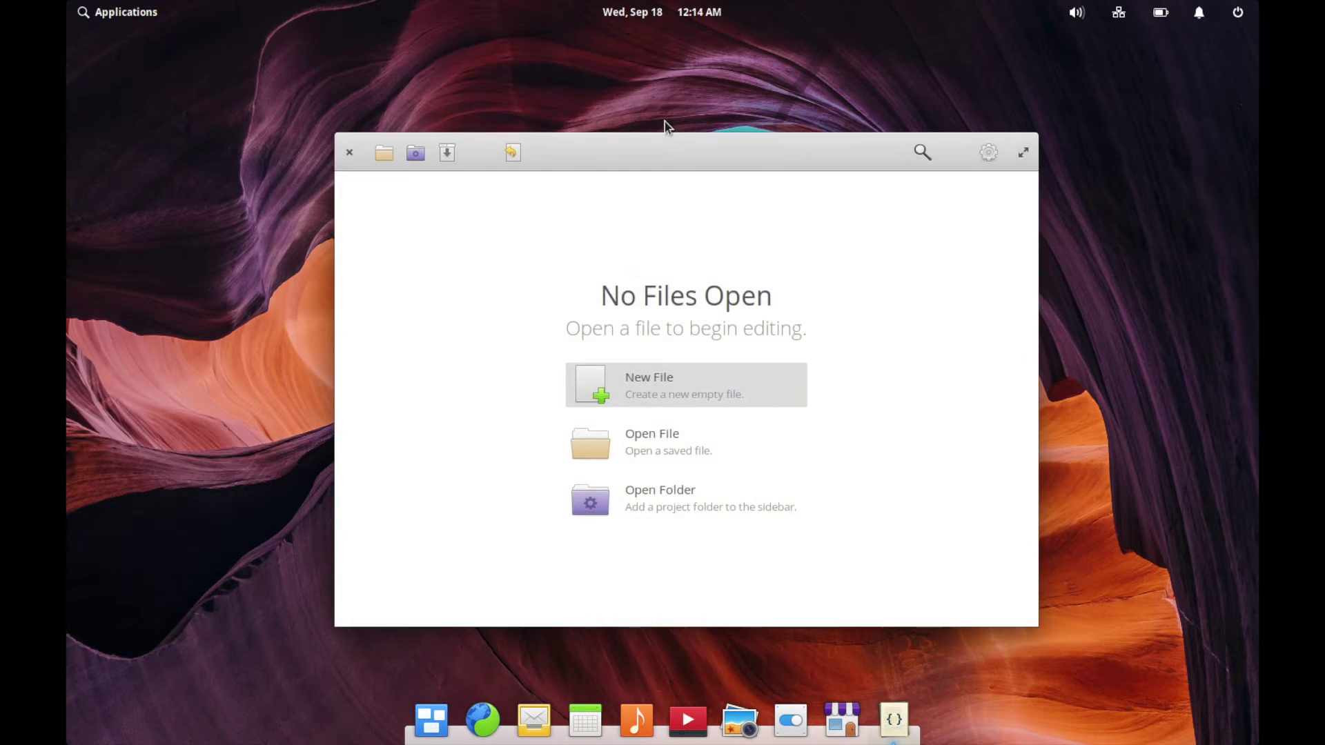
left_click_drag(675, 153, 645, 77)
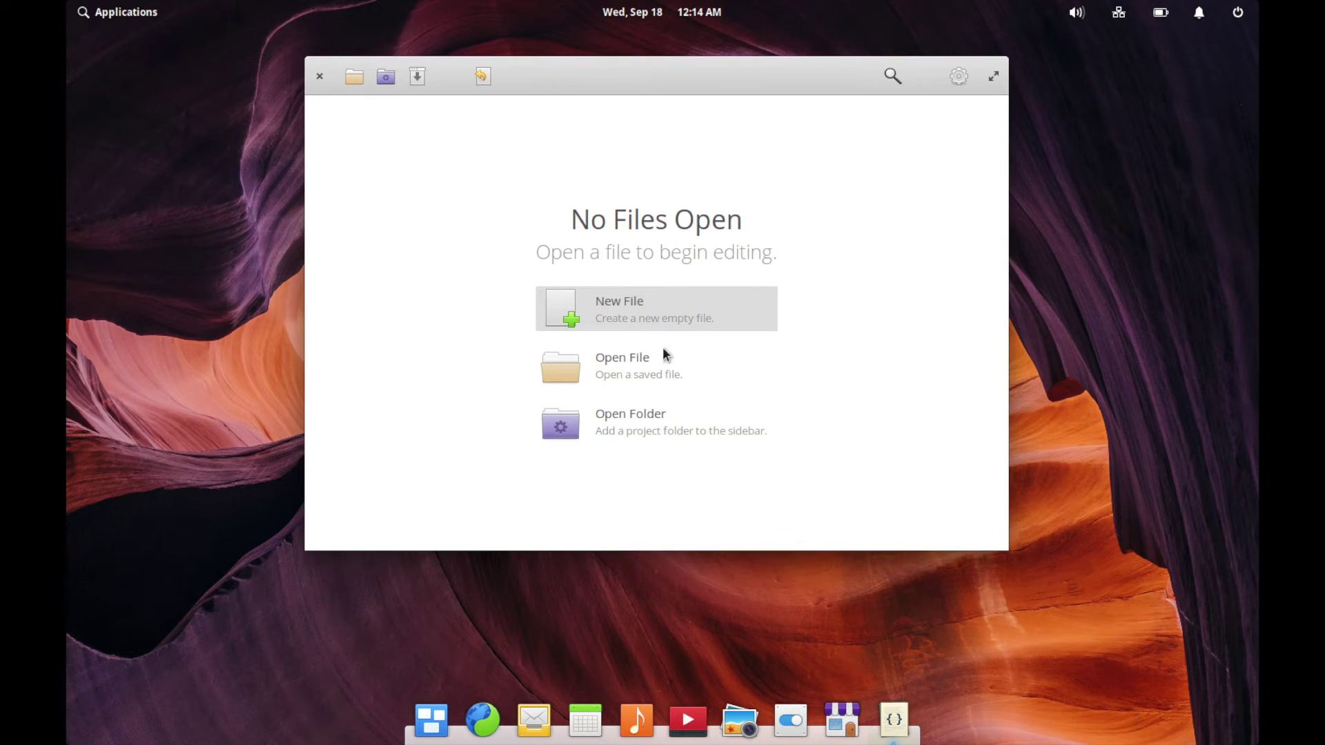
Step: Create a new document in Code and set its language to C++
left_click(623, 314)
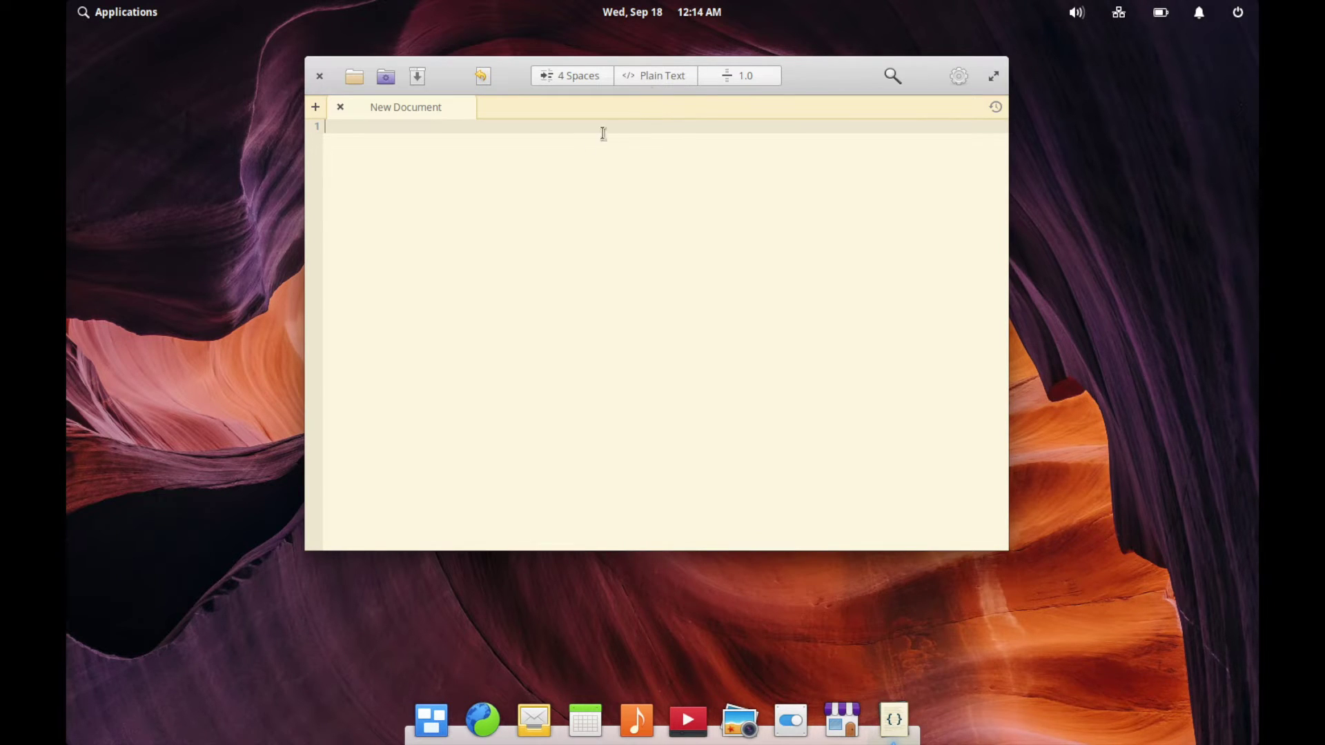
left_click(658, 76)
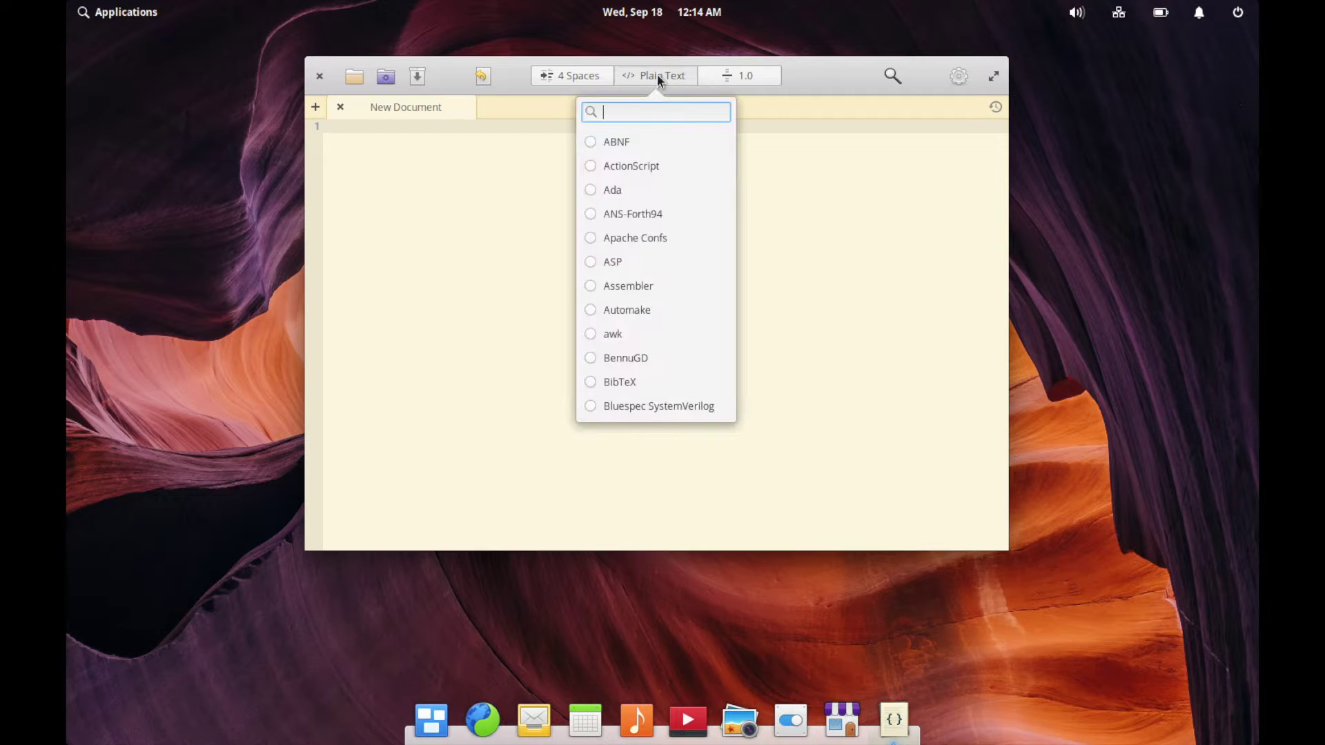
type("c++")
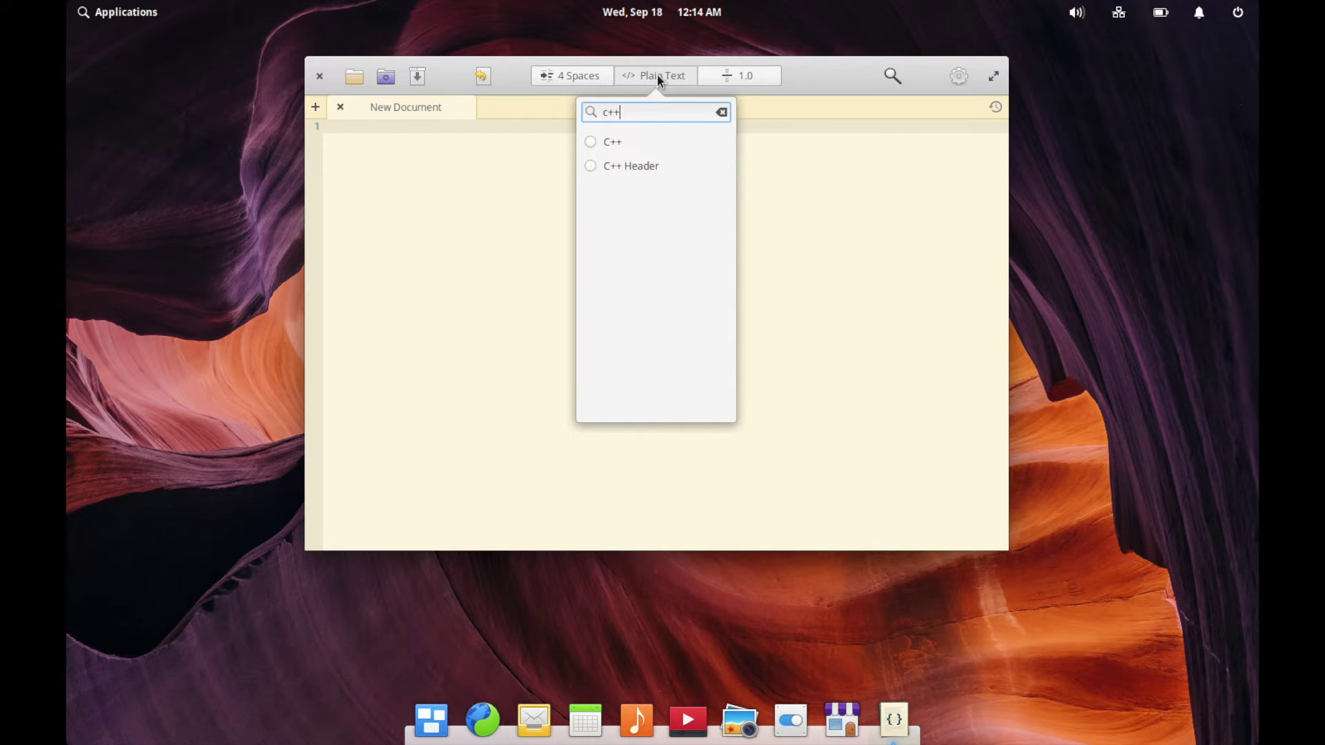
left_click(647, 142)
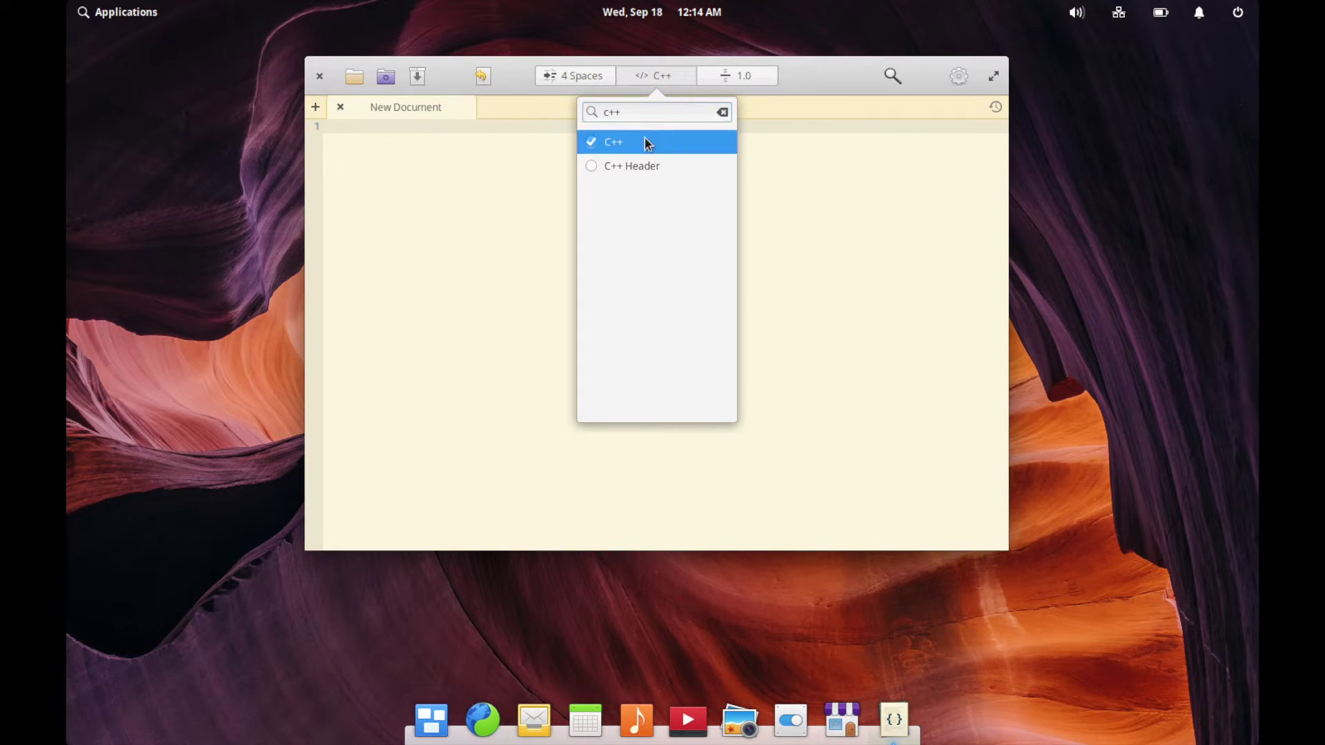
left_click(434, 231)
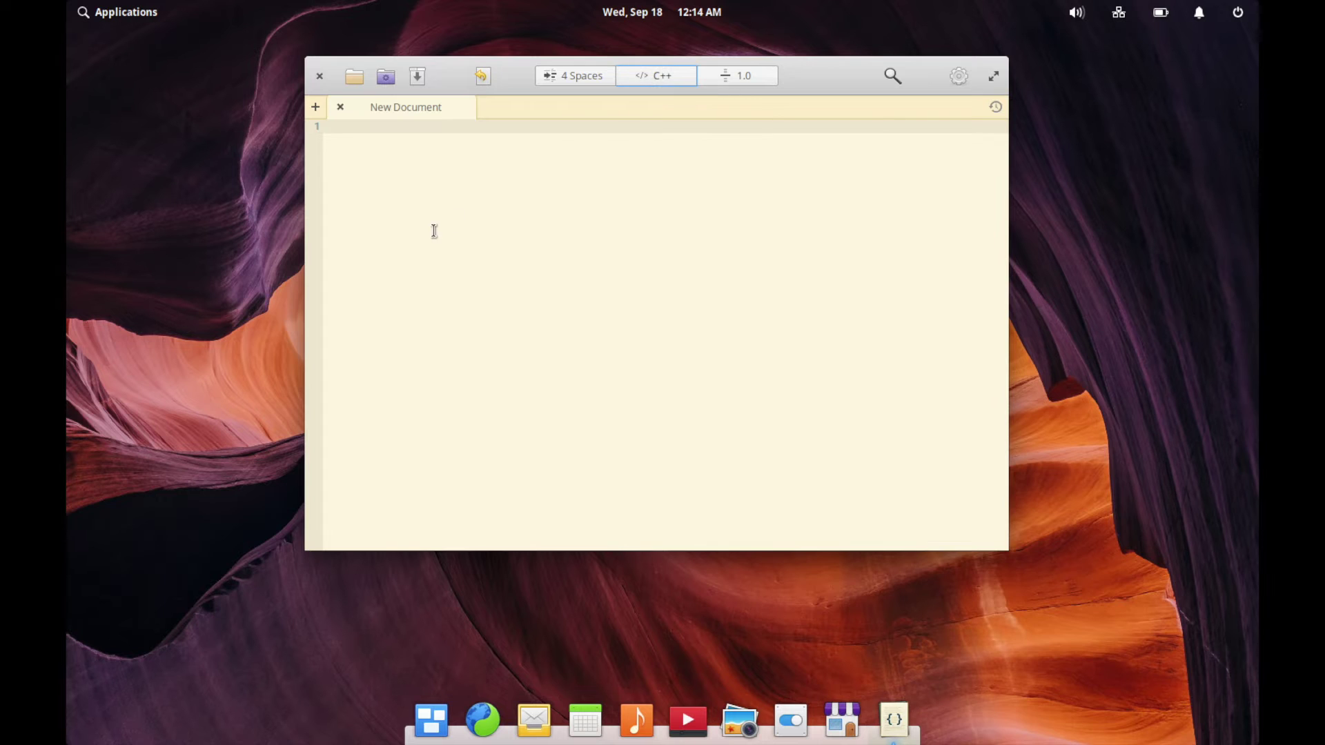
Step: Write the #include <iostream> line at the top of the document
left_click(520, 195)
type("include")
left_click(325, 127)
type("#include <iostream>")
key("Return")
key("Return")
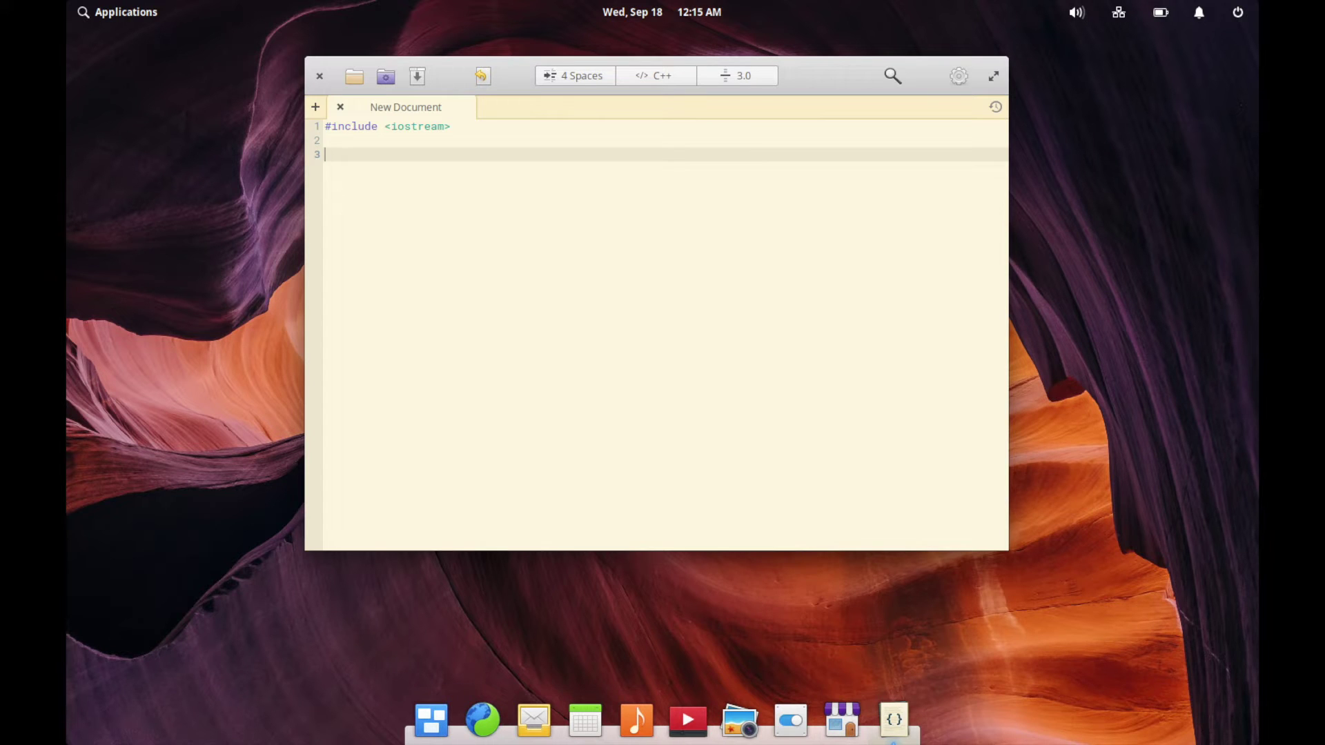
Step: Add an empty int main () { } function with blank lines in its body
type("main")
key("Up")
key("Up")
key("End")
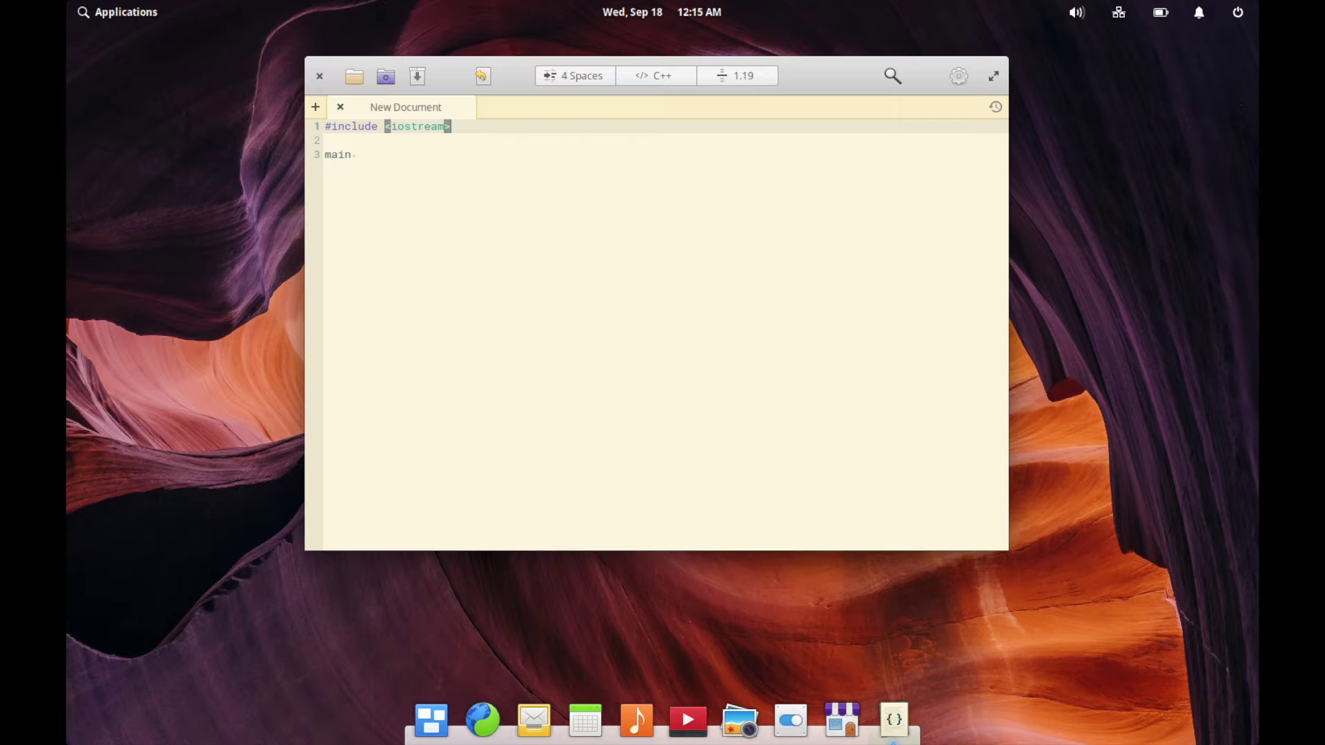
key("Down")
left_click(358, 155)
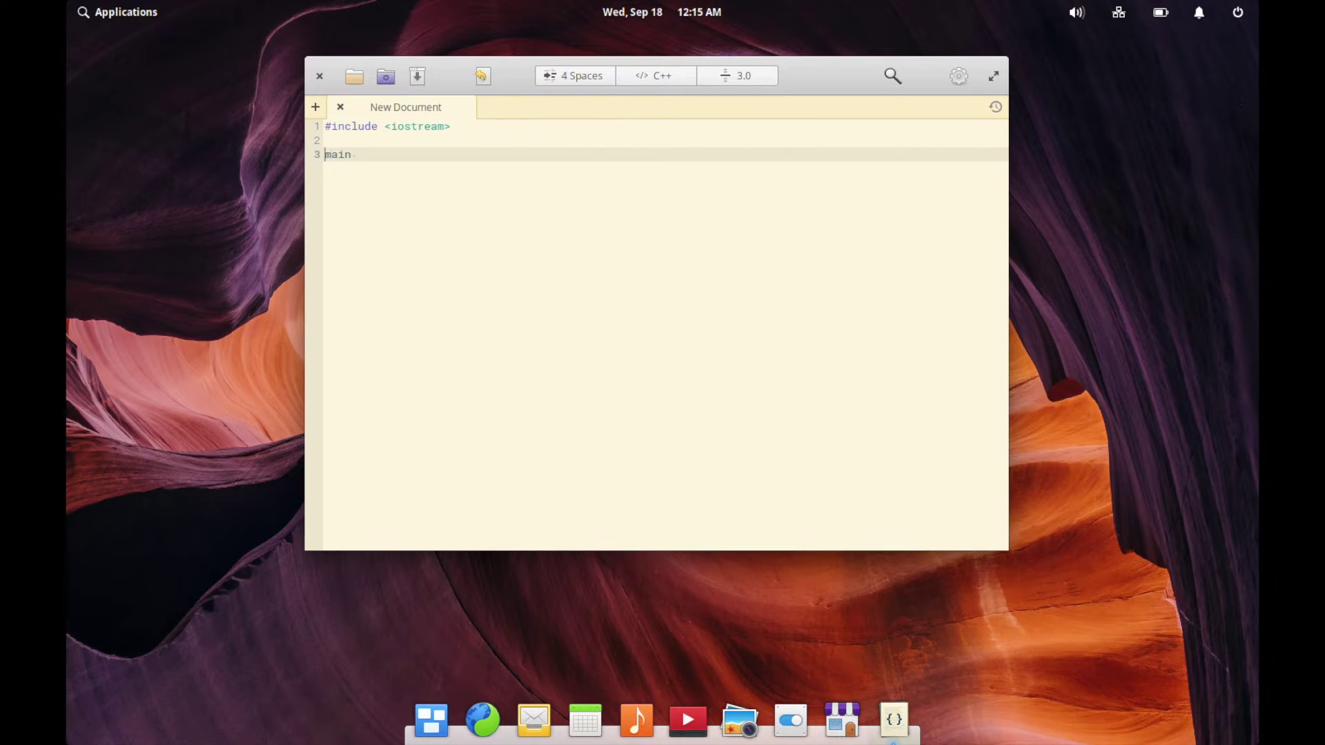
type("int main () {")
key("Return")
key("Return")
type("}")
key("Left")
key("Return")
key("Up")
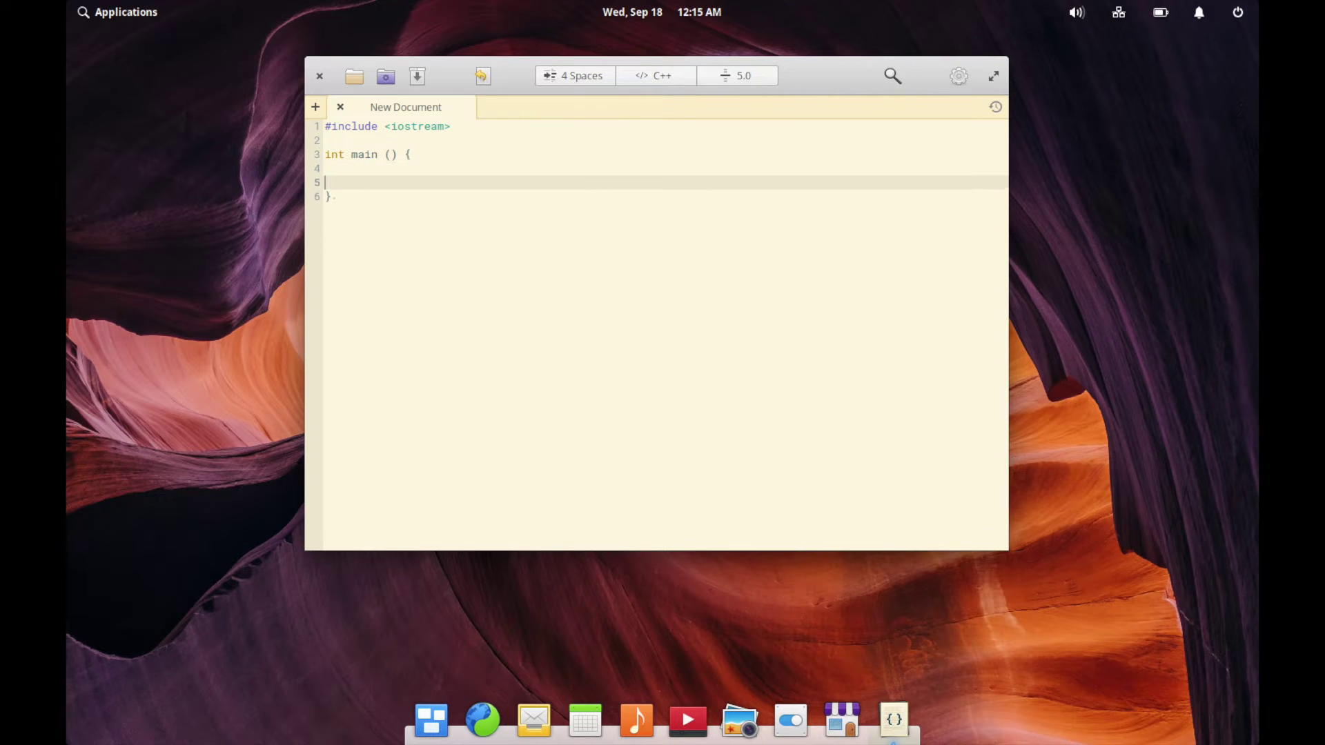
key("Return")
key("Up")
Step: Add an indented std::cout line printing "Hello World!" inside main and press Ctrl+S to save
type("cou")
key("ctrl+bracketright")
type("coun")
type("Hello wo")
key("BackSpace")
key("BackSpace")
type("World!\"")
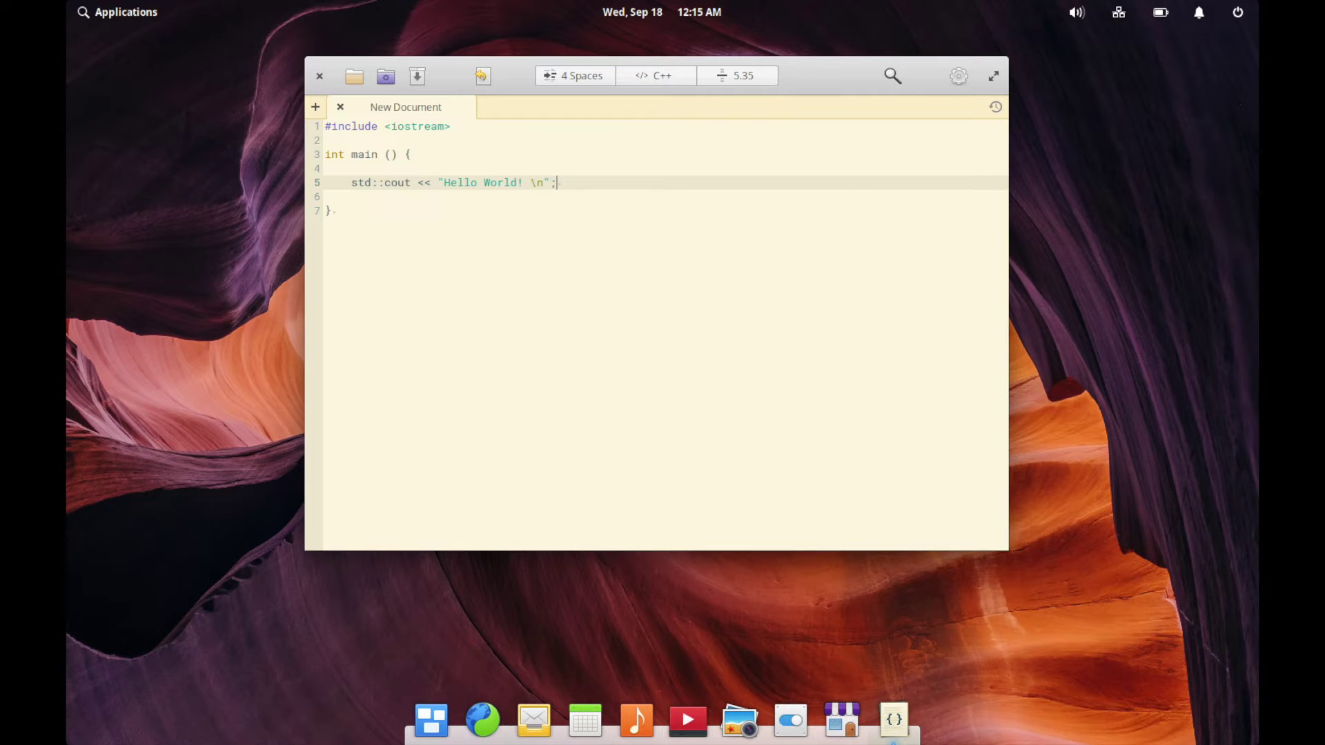
key("Up")
key("Up")
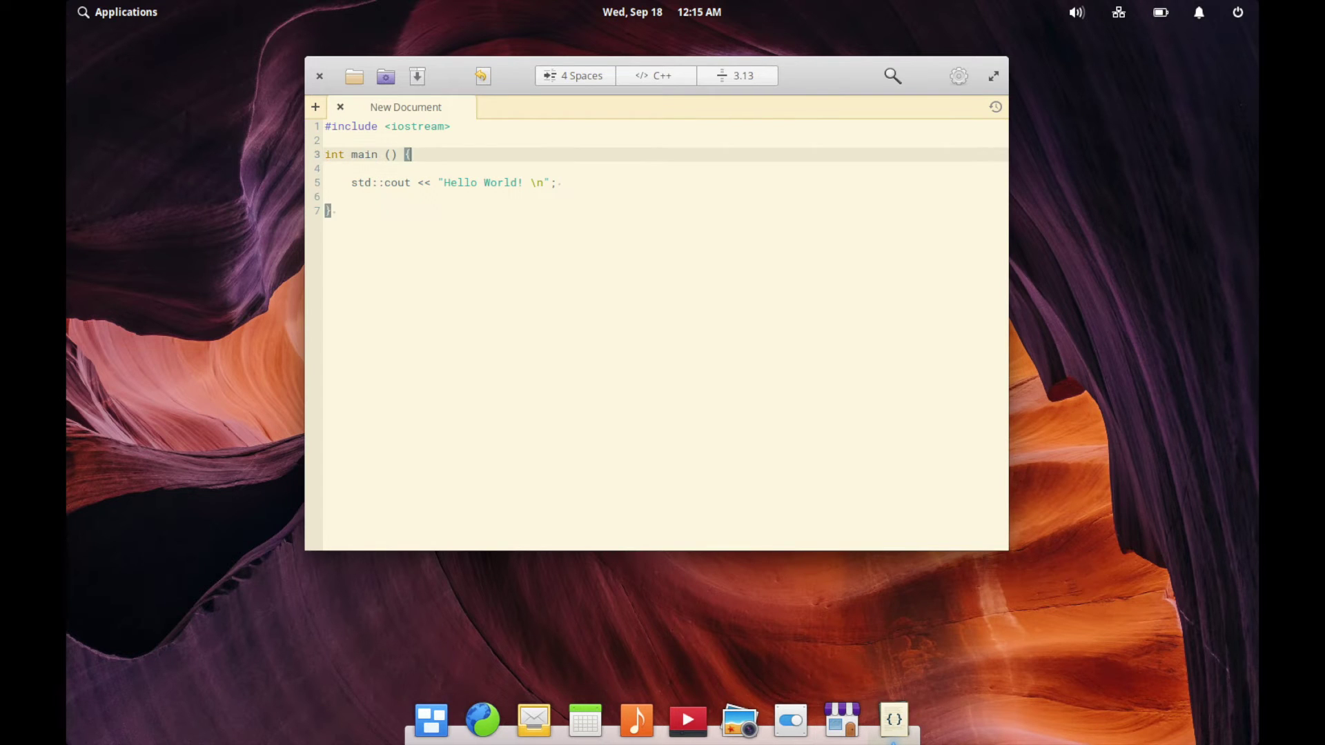
key("Down")
key("Down")
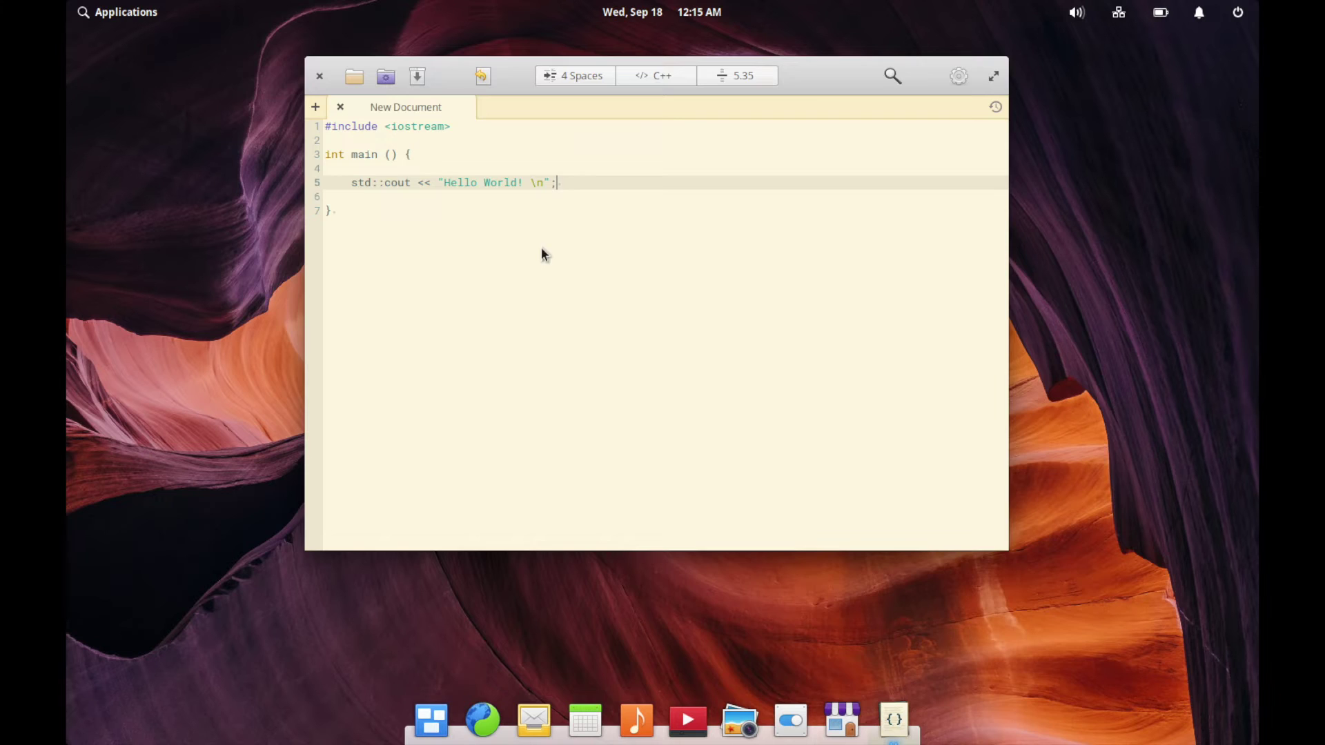
key("ctrl+s")
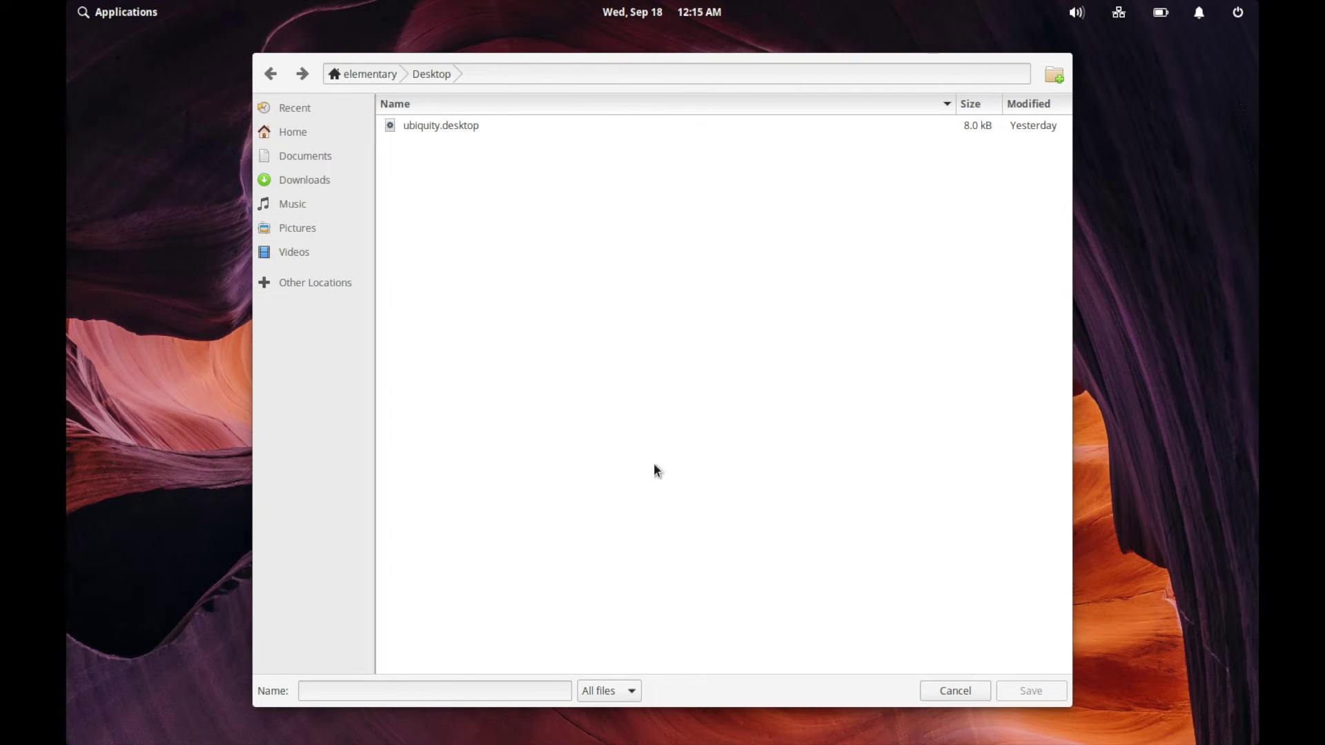
Step: Save the program as main.cpp on the Desktop, declining an accidental overwrite of ubiquity.desktop
left_click(433, 692)
type("main.cpp")
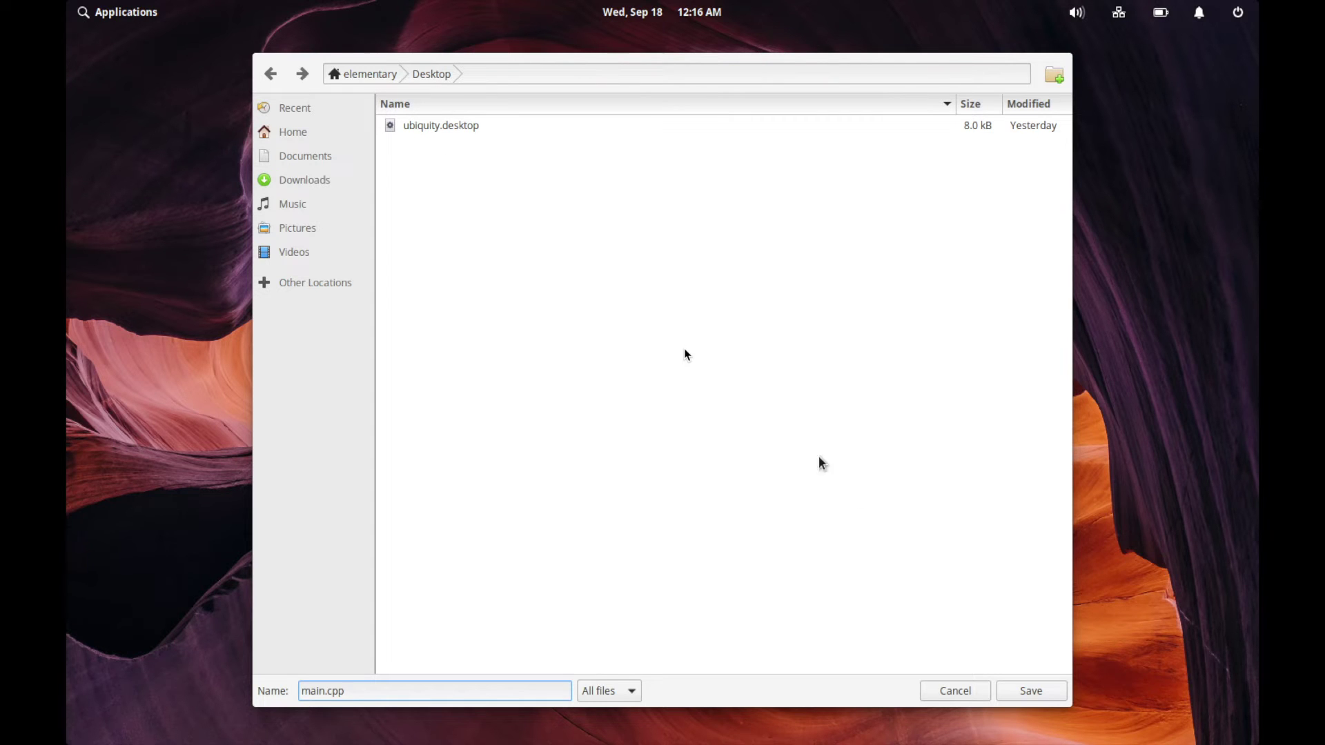
key("Down")
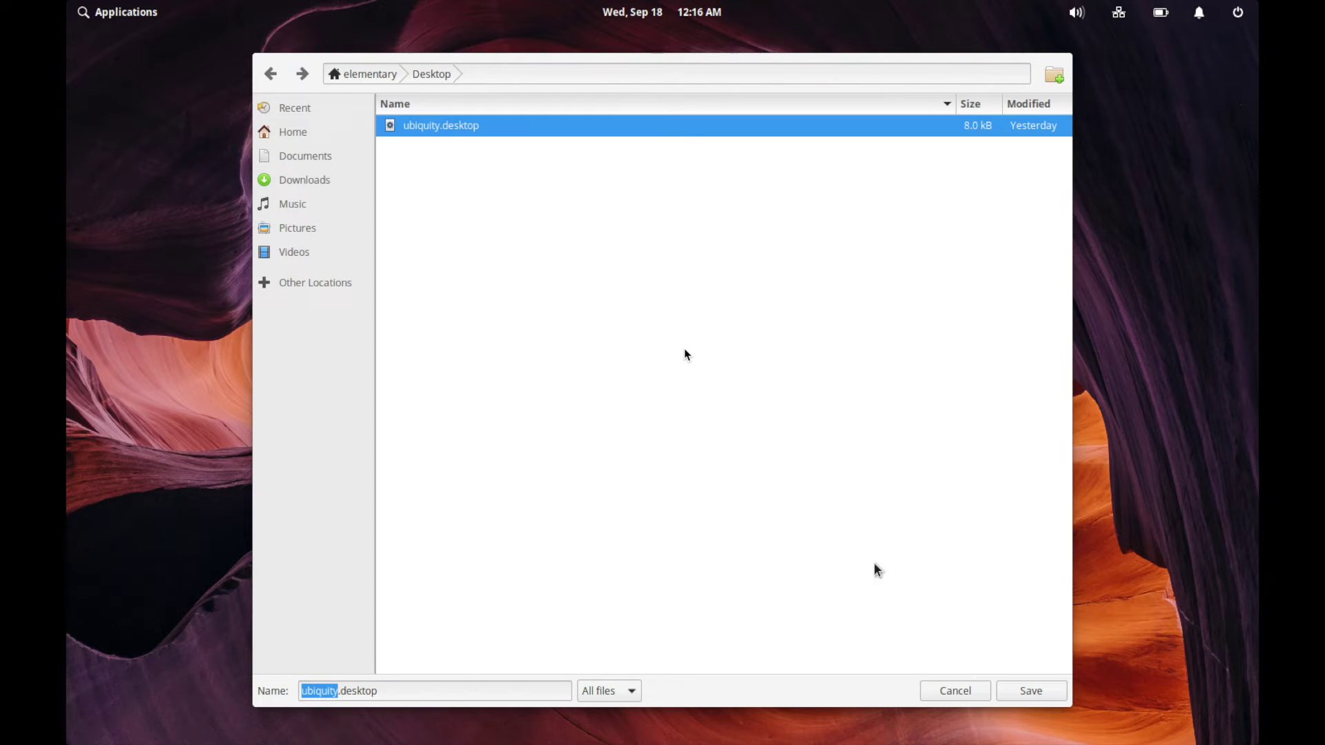
left_click(1040, 693)
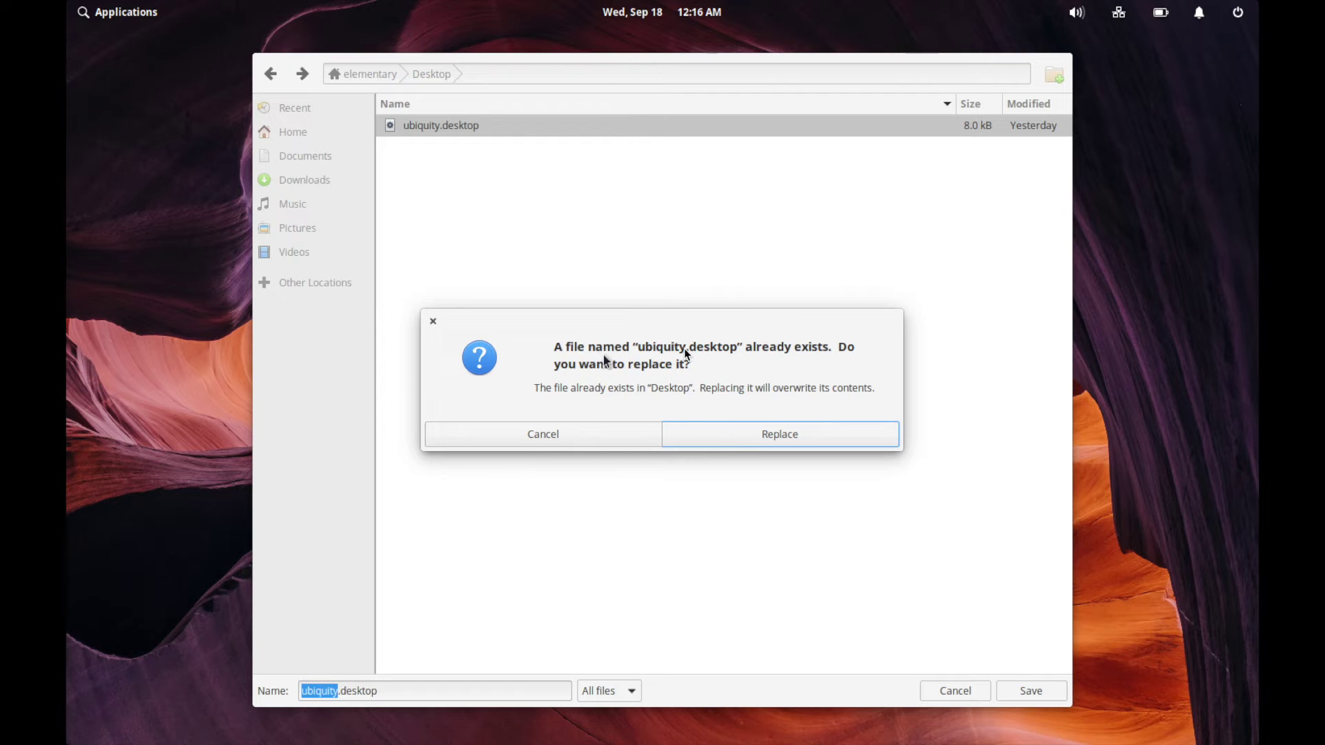
left_click(566, 435)
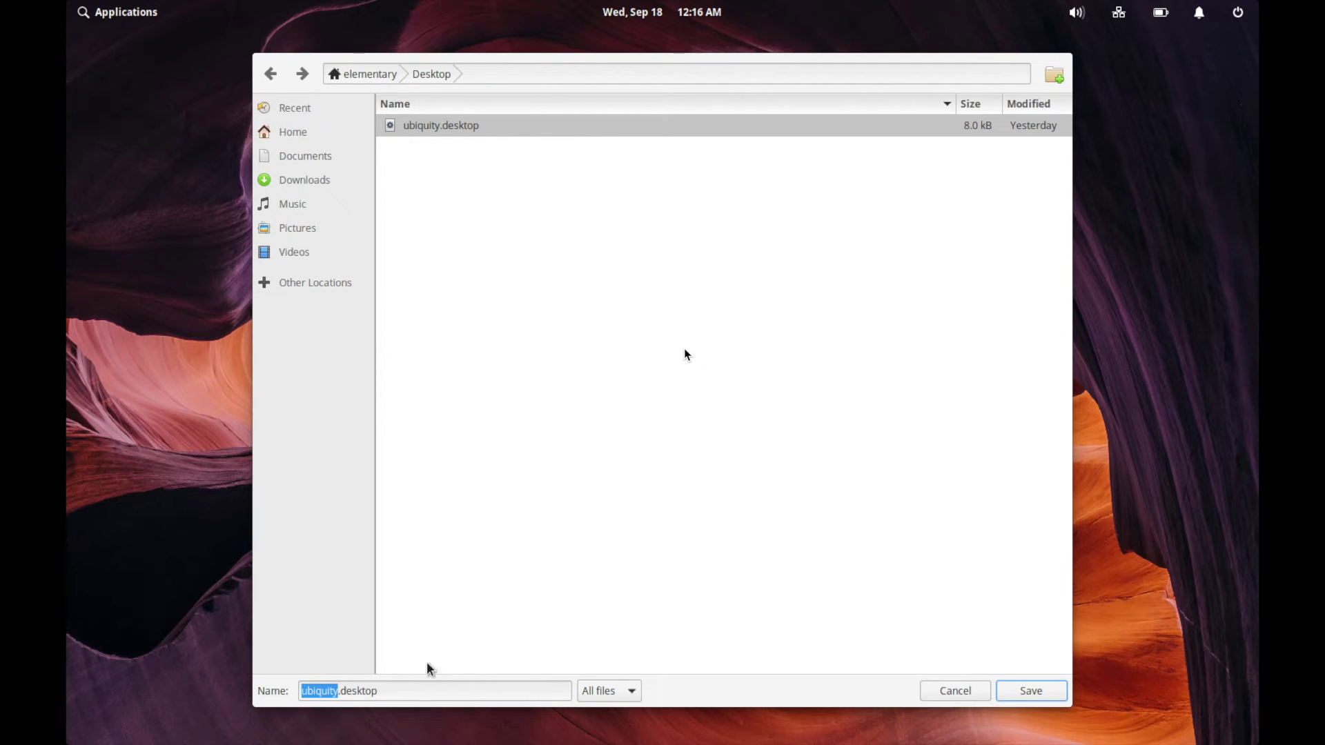
triple_click(399, 695)
type("main")
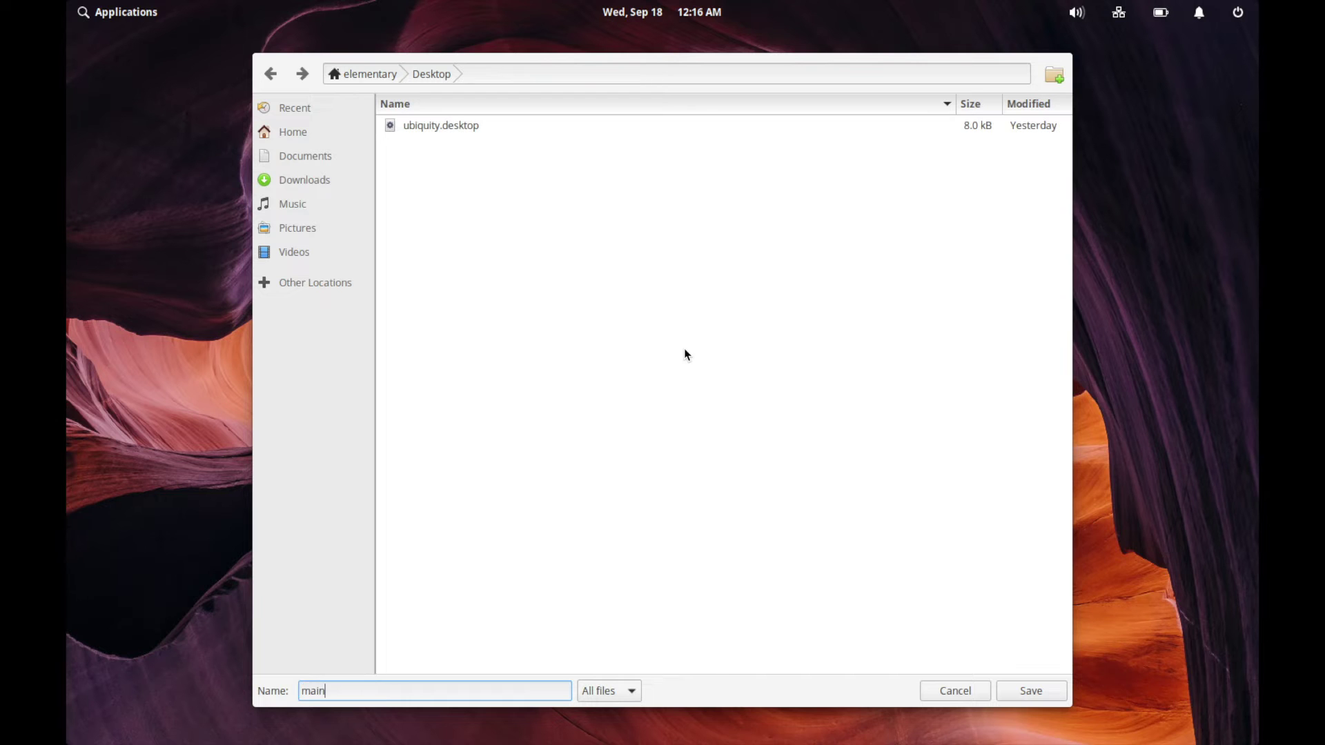
type(".cpp")
left_click(1052, 693)
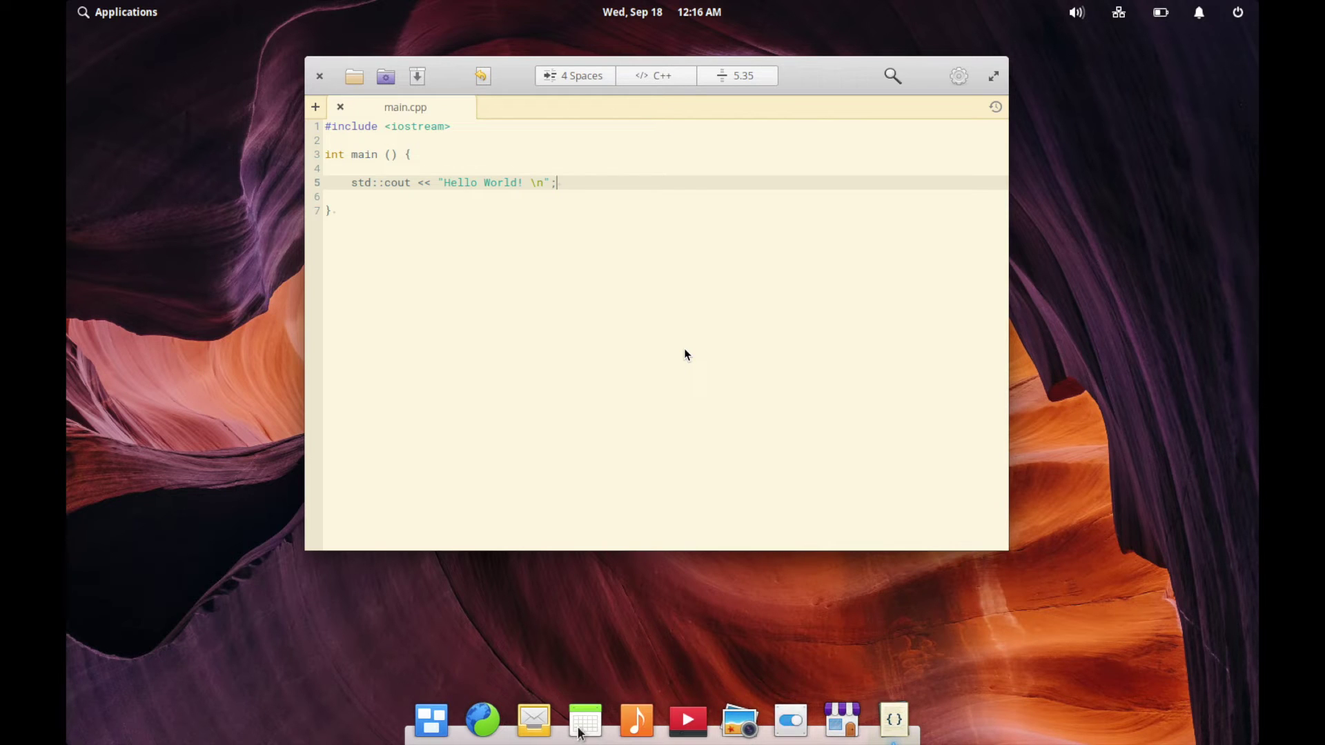
Step: Move the editor window toward the upper right and open the applications launcher
left_click(619, 402)
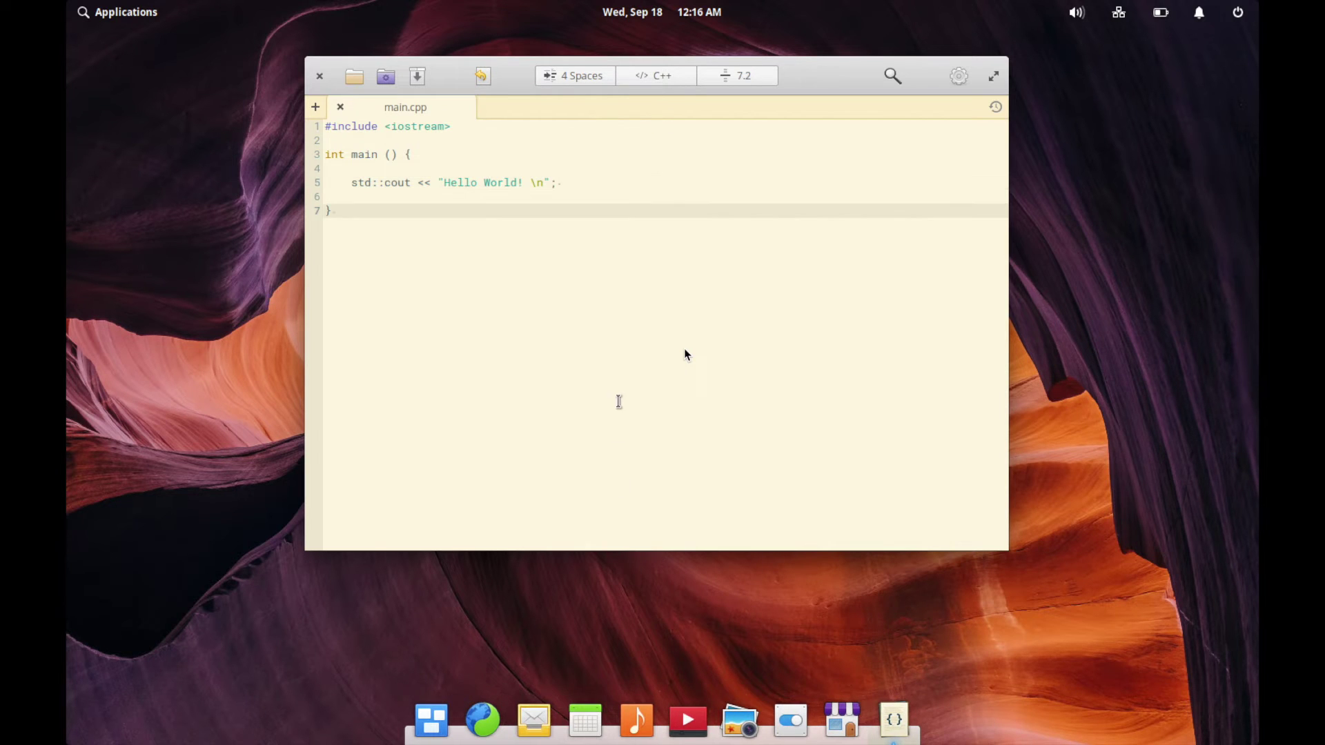
left_click_drag(328, 68, 390, 144)
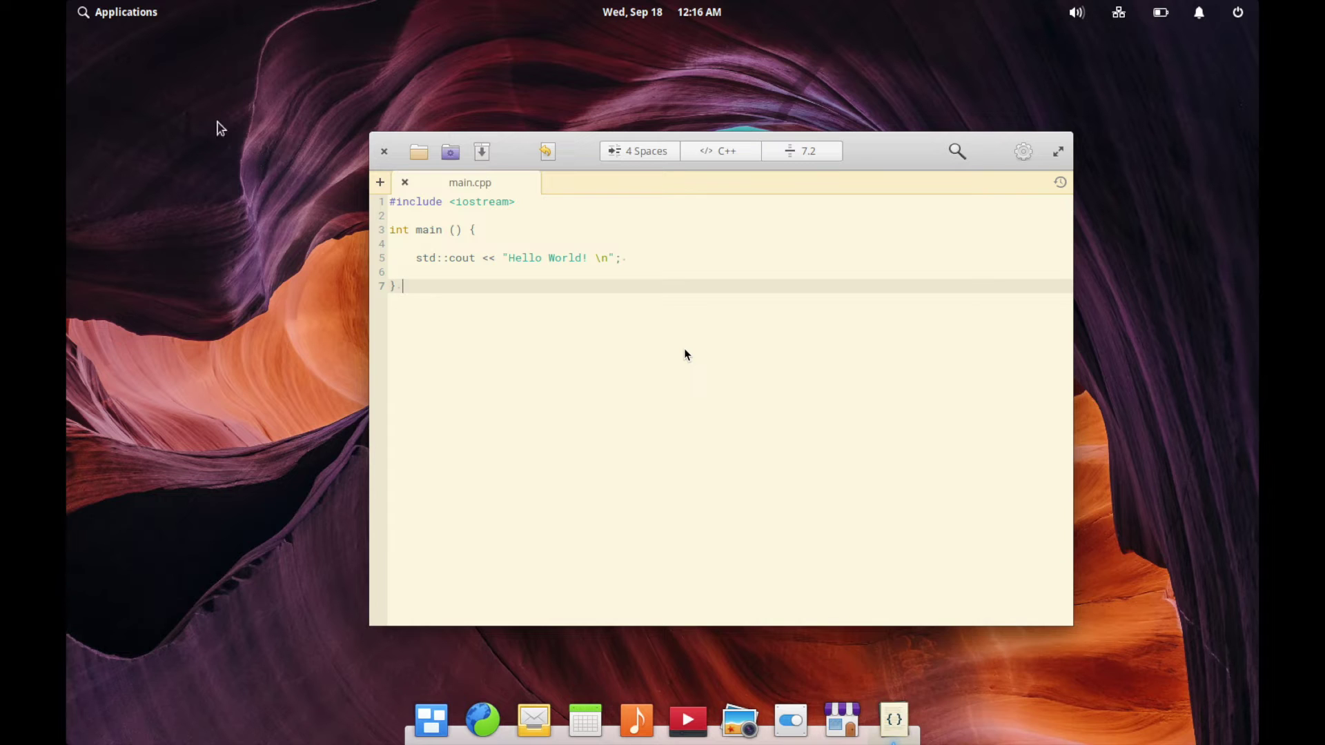
left_click(116, 14)
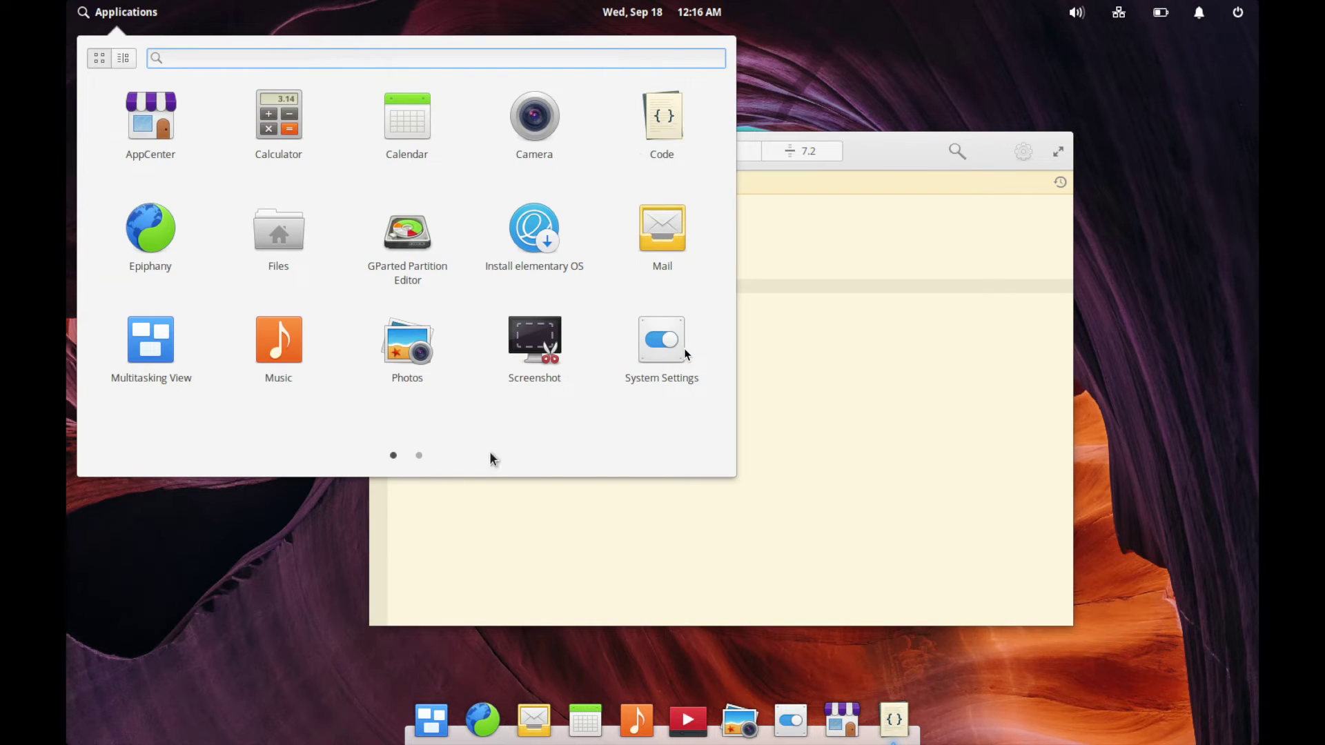
Step: Launch Terminal from the launcher's second page and list the Desktop files with ls
left_click(419, 456)
left_click(178, 152)
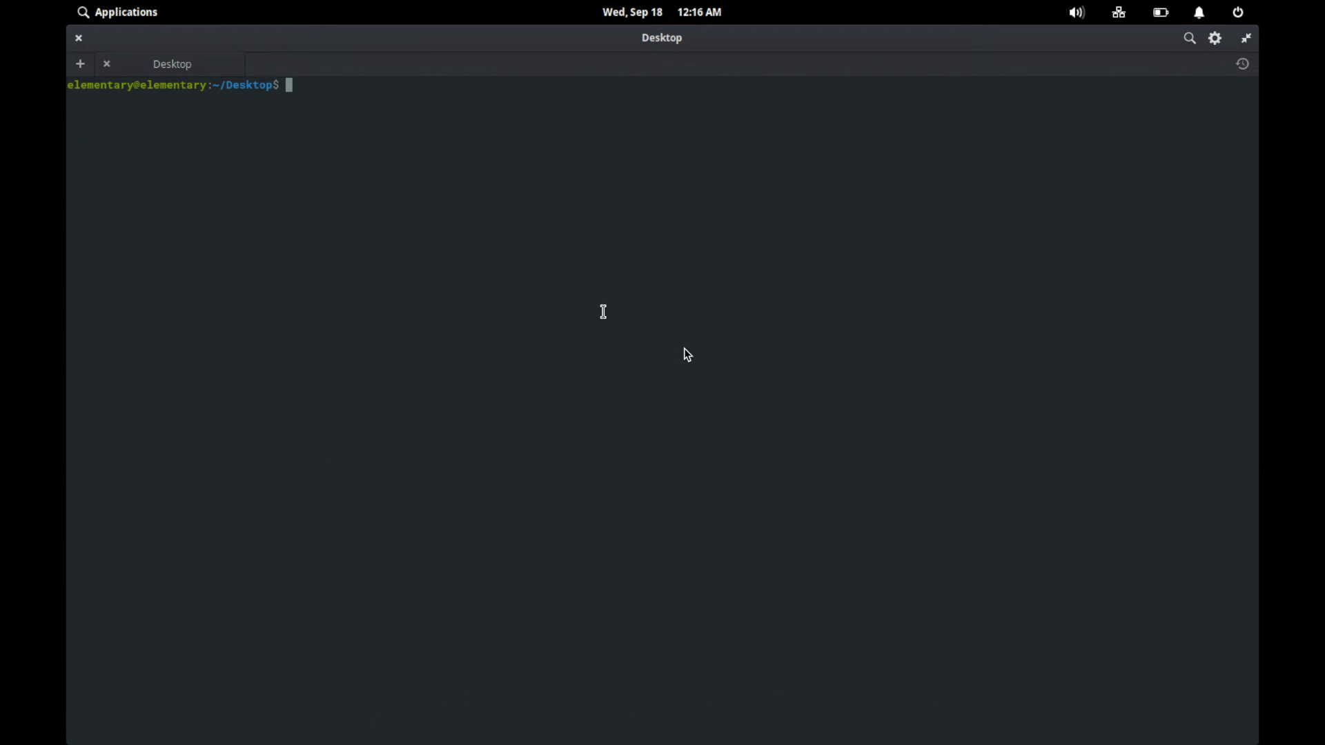
type("ls")
key("Return")
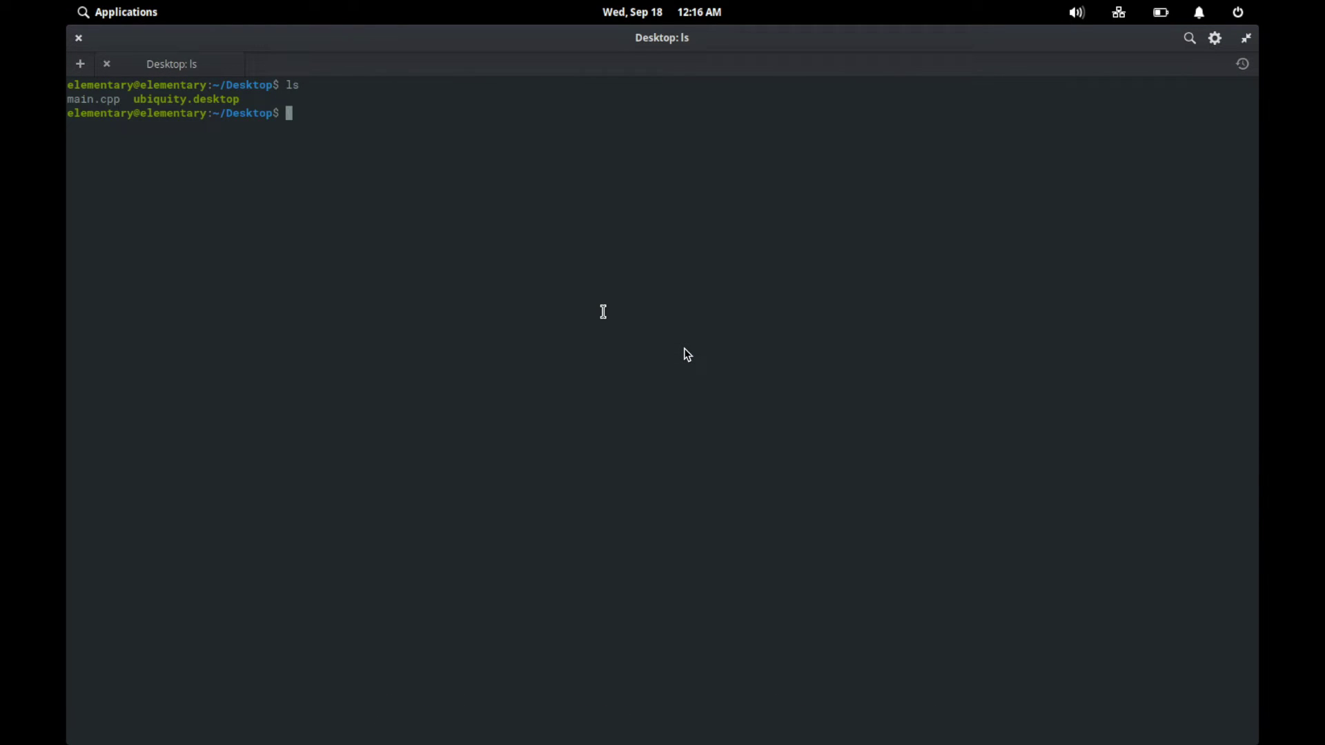
Step: Compile main.cpp with g++ into main, run ./main to print Hello World!, then type sudo
type("g++ main.cpp -o main")
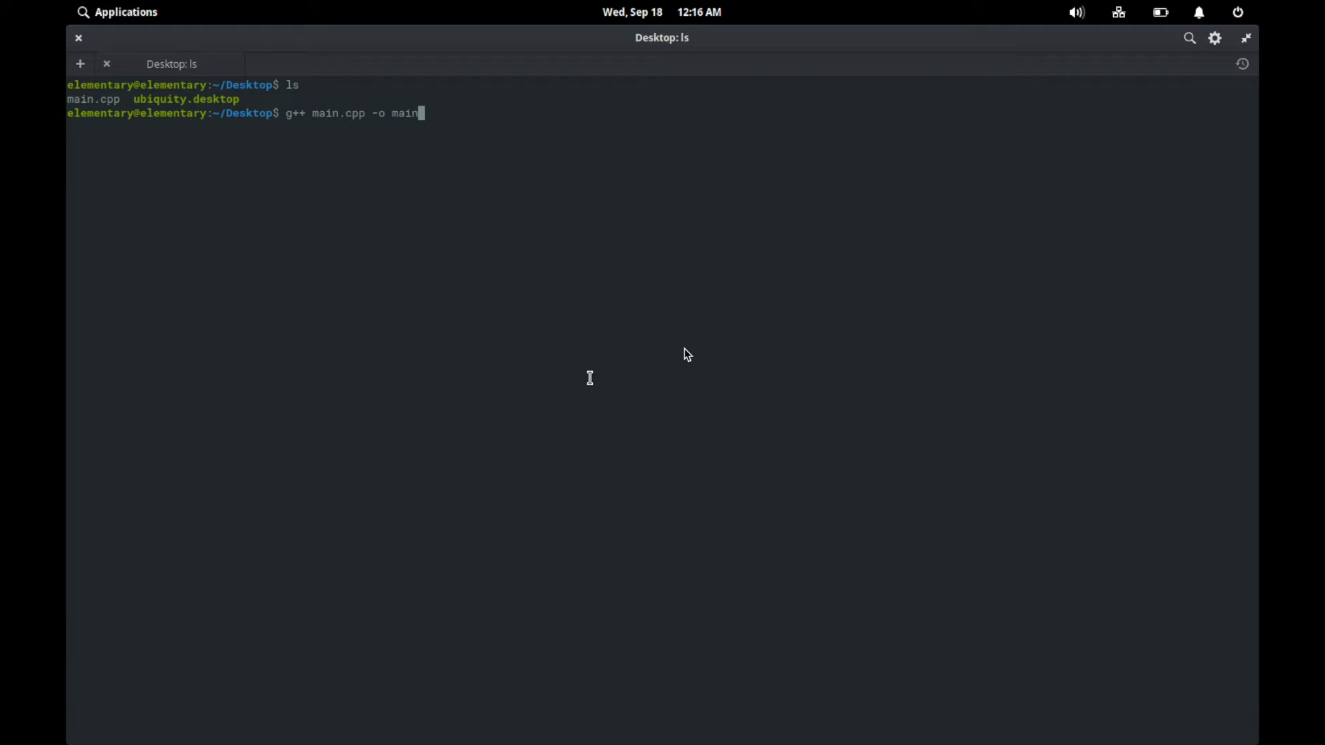
key("Return")
type("./main")
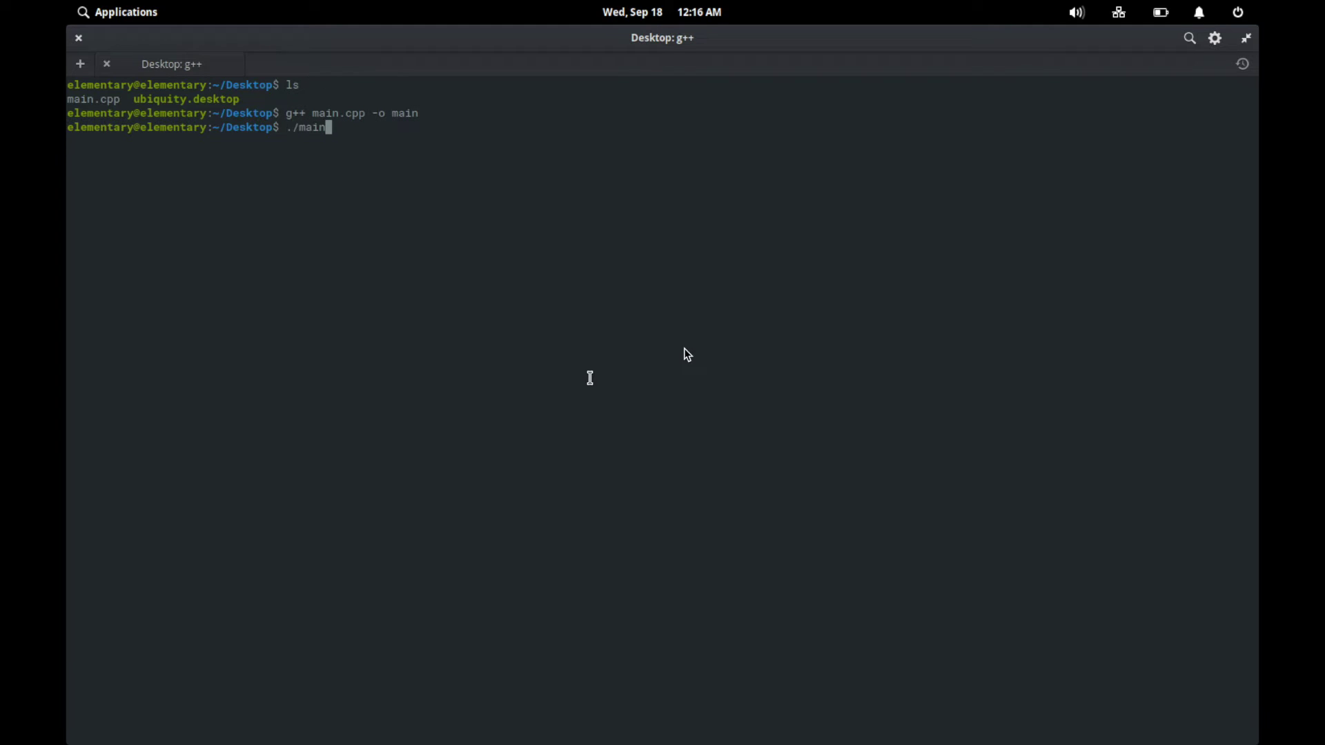
key("Return")
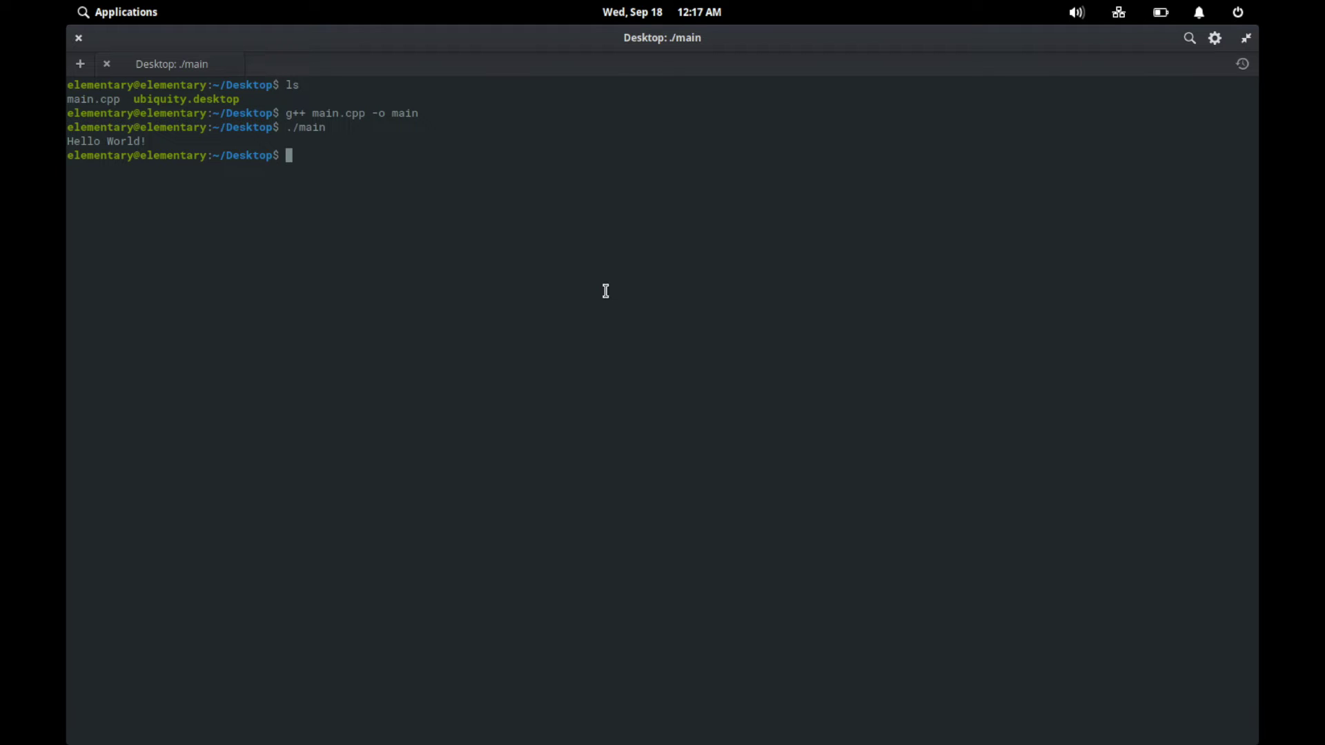
type("sudo")
Step: Run bare sudo to show its usage, then start a root shell with sudo su
key("Return")
type("sudo su")
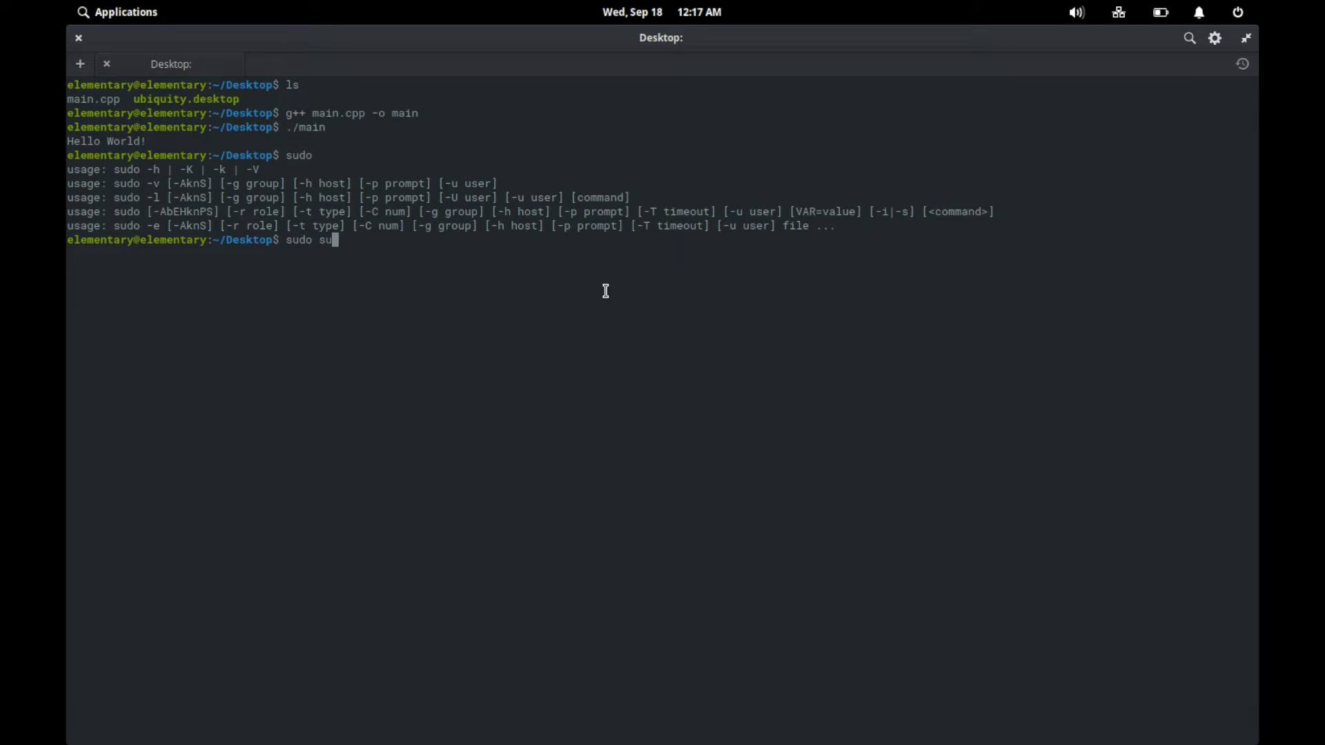
key("Return")
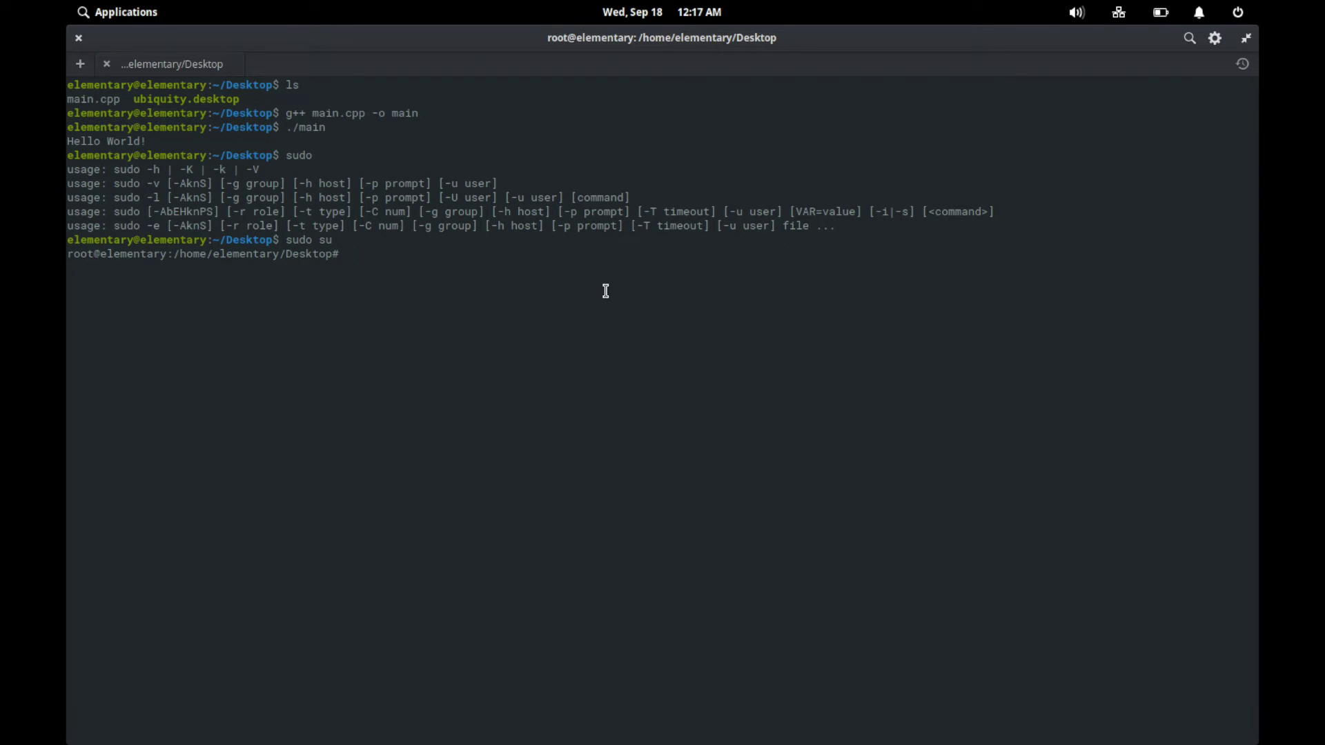
Step: Select and deselect root@elementary in the prompt, then quit Terminal and its root shell
double_click(87, 258)
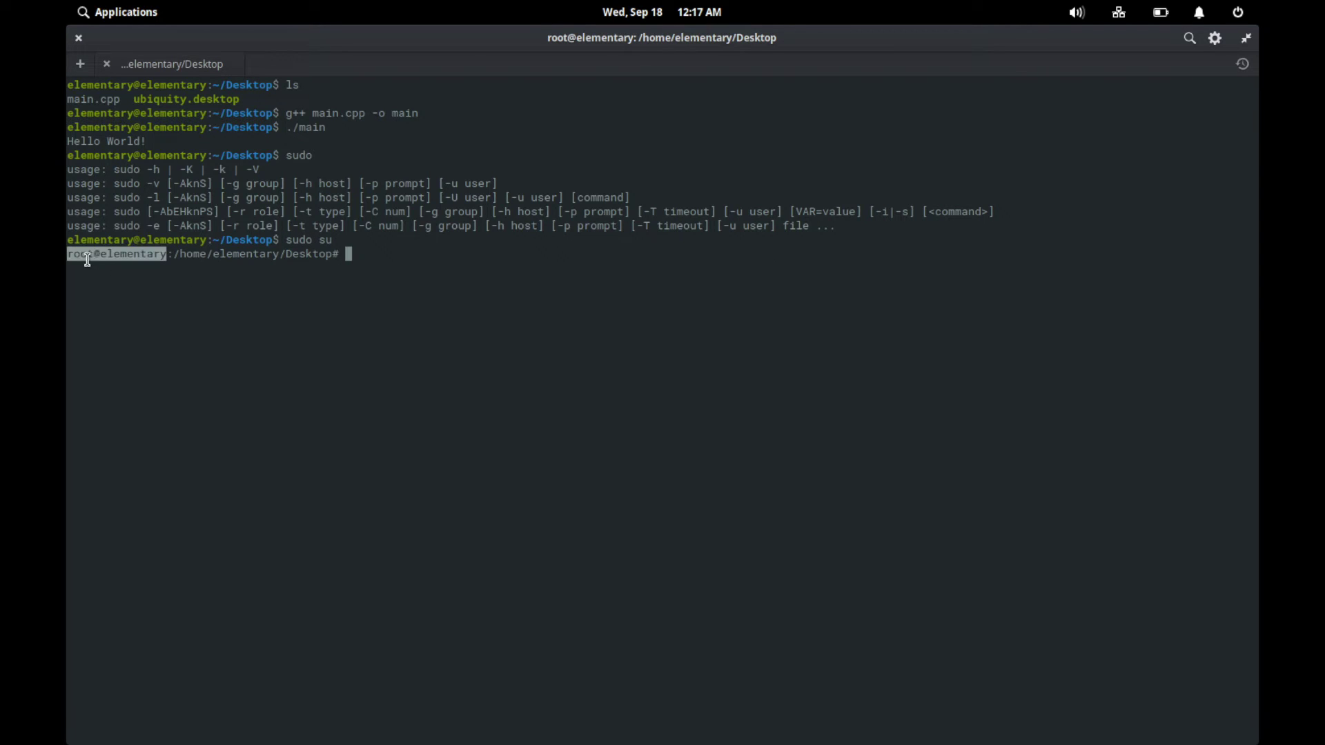
left_click(159, 249)
double_click(147, 256)
left_click(147, 257)
double_click(77, 258)
left_click(113, 258)
left_click_drag(101, 256, 83, 256)
double_click(83, 256)
left_click(152, 256)
left_click(80, 40)
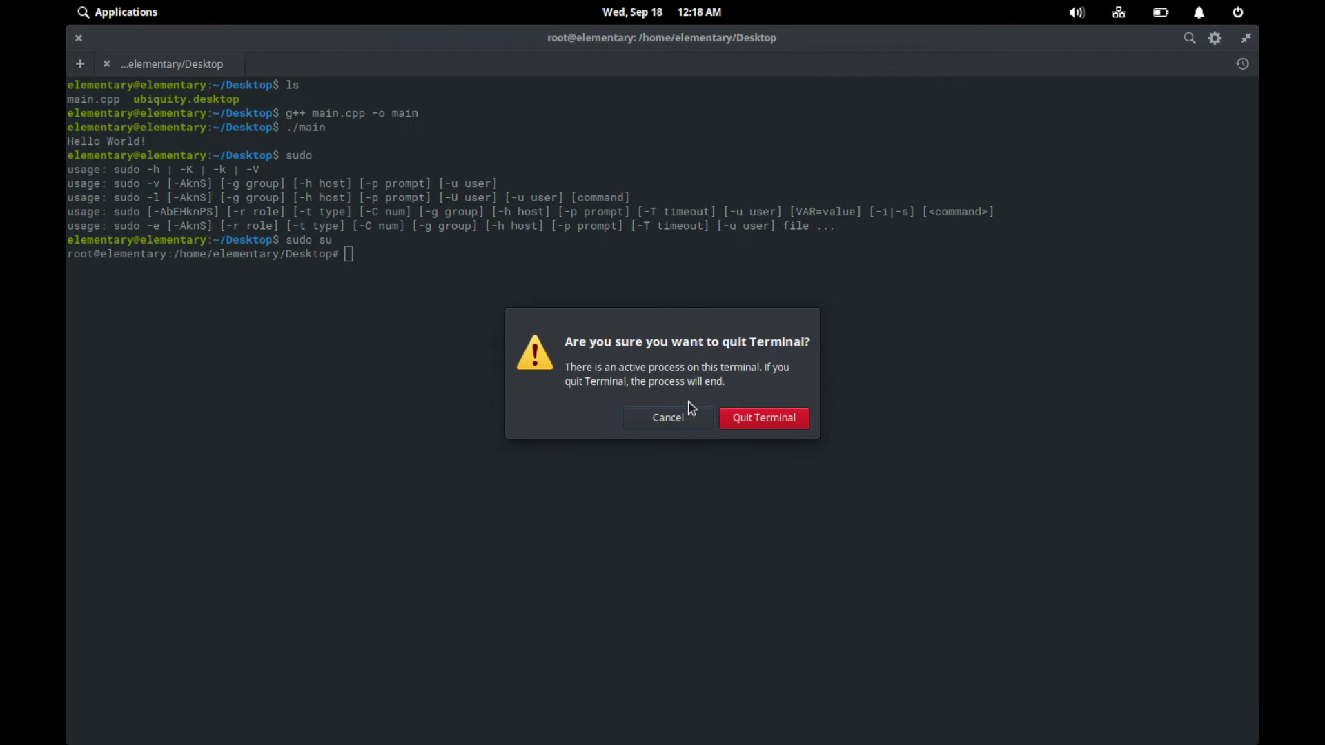
left_click(791, 418)
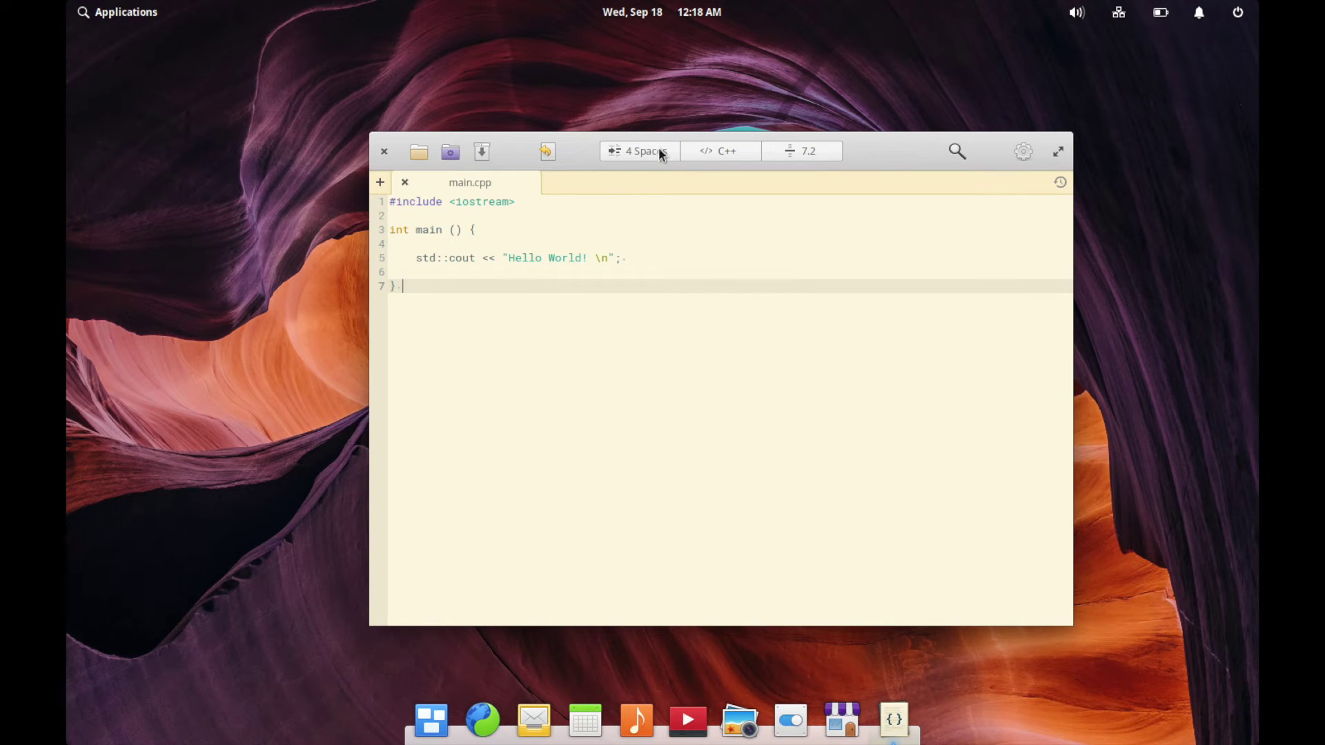
Step: Select and deselect the main.cpp code, browse the full language list unchanged, then close Code
left_click_drag(441, 286, 368, 197)
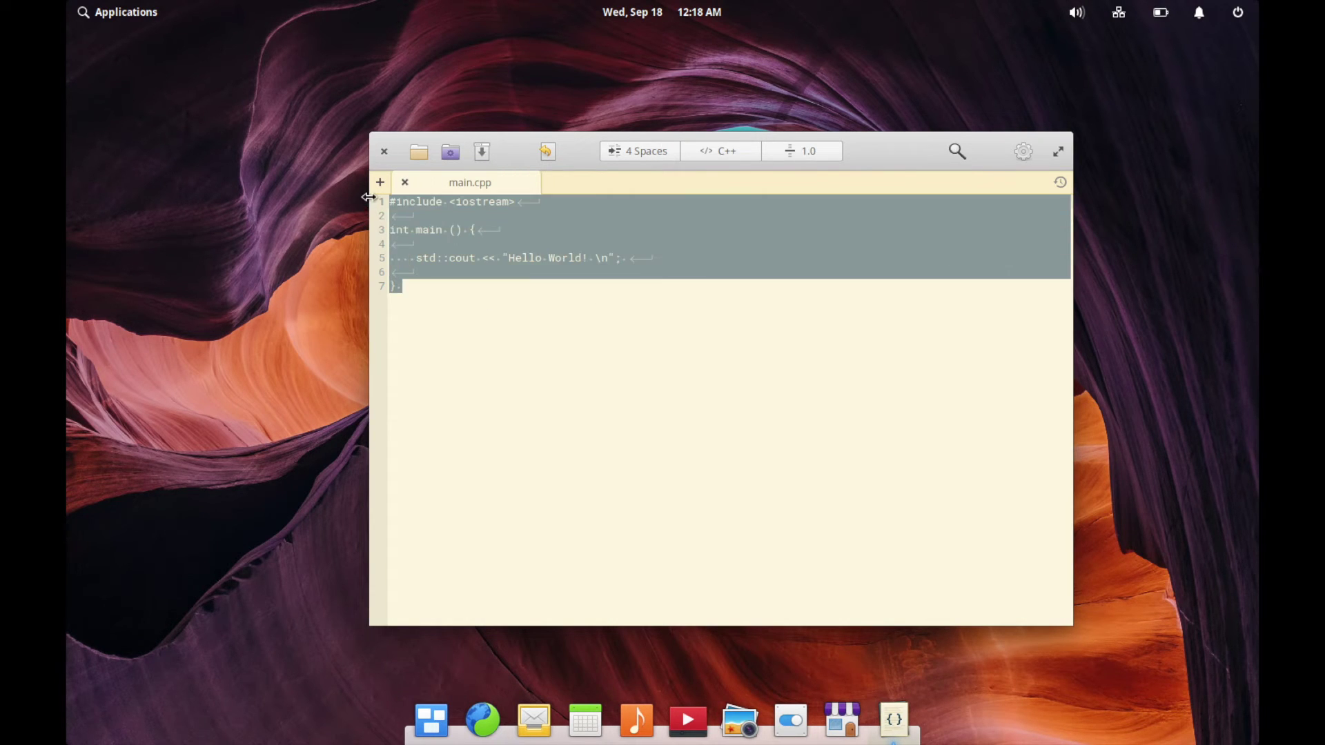
left_click(564, 286)
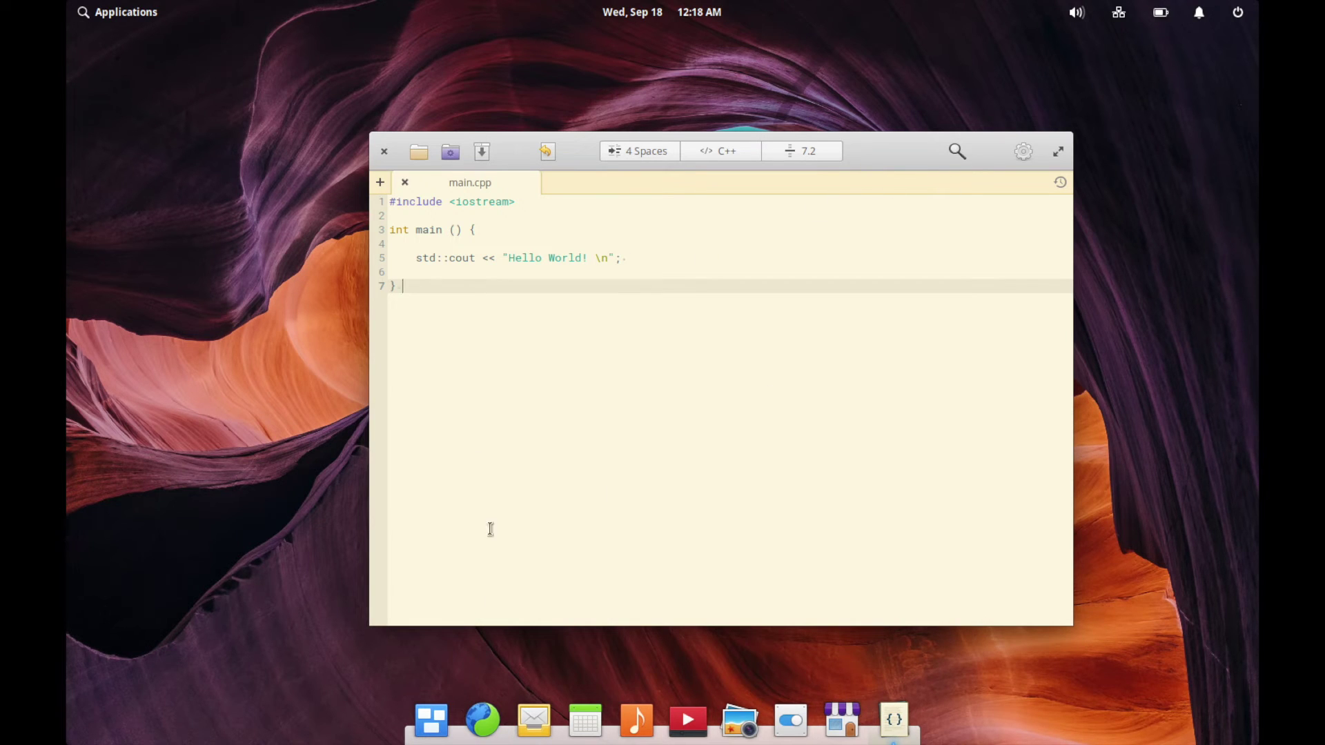
left_click(717, 153)
left_click(787, 187)
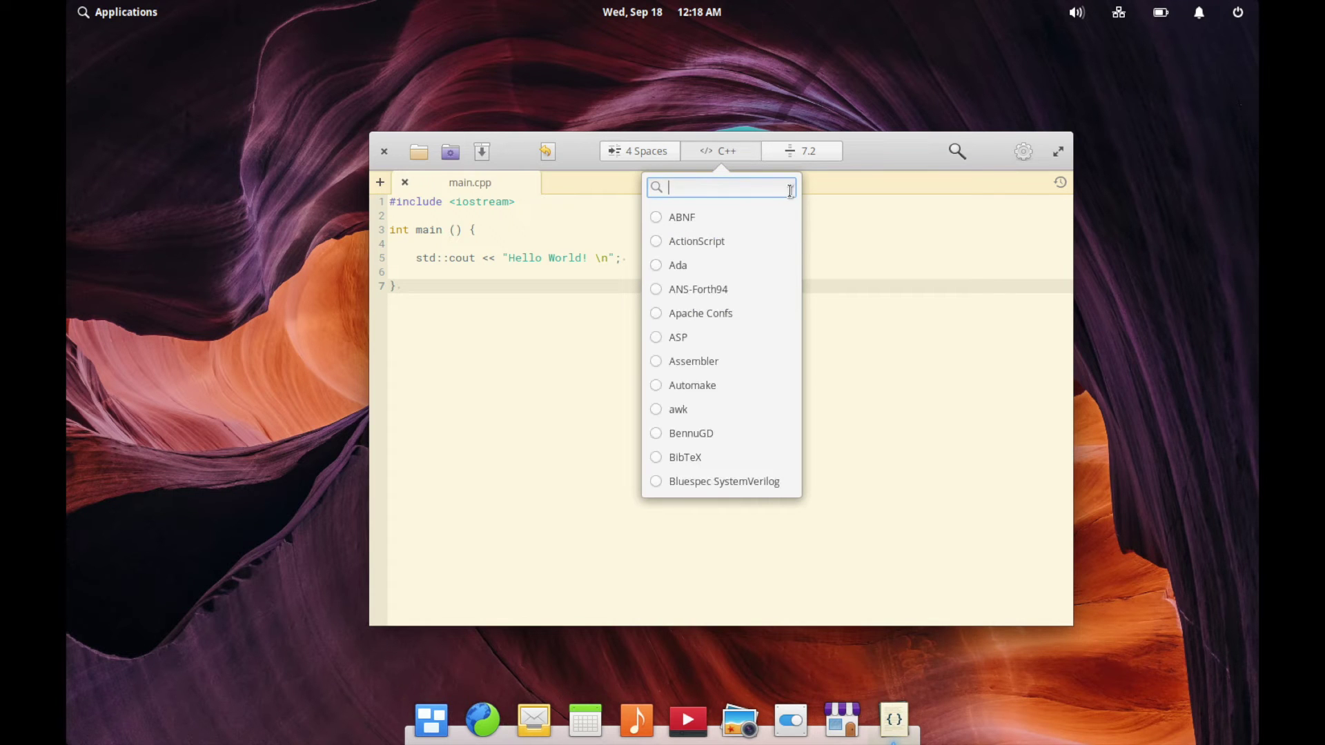
scroll(722, 331, "down", 5)
scroll(722, 335, "down", 10)
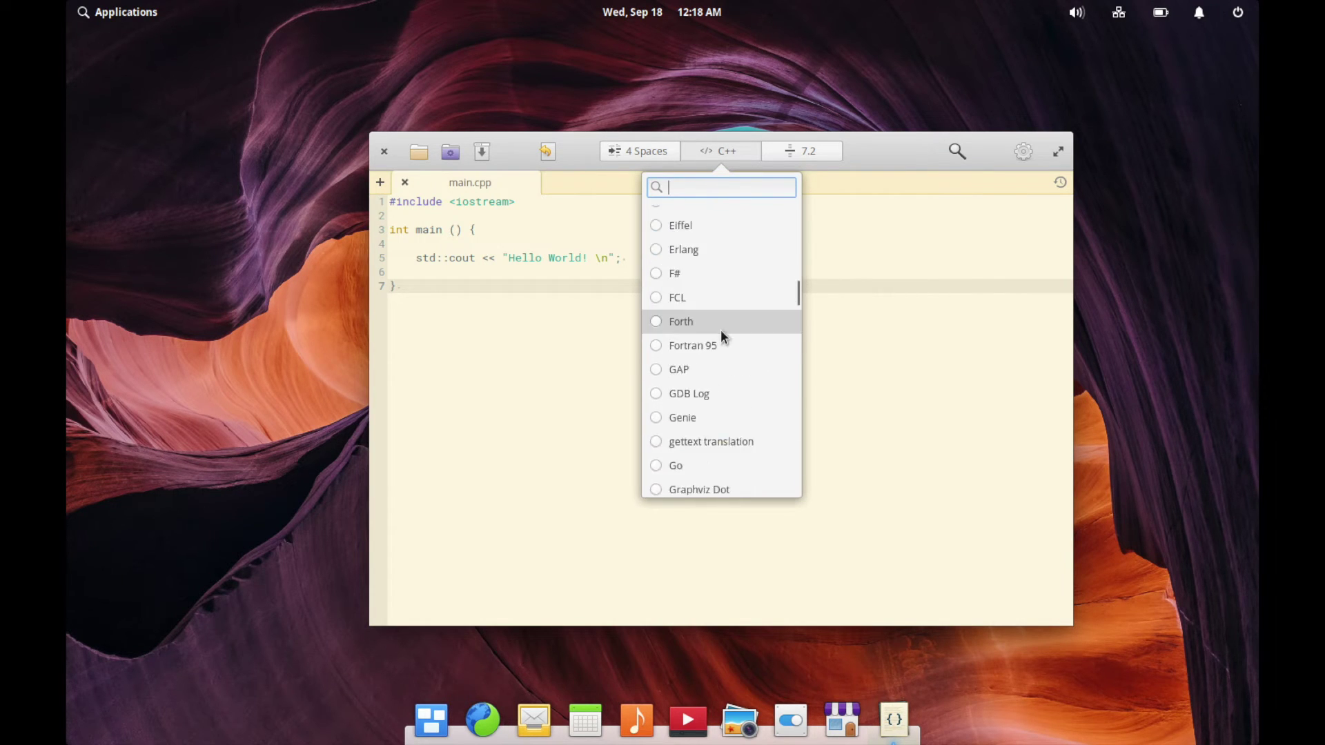
scroll(721, 329, "down", 10)
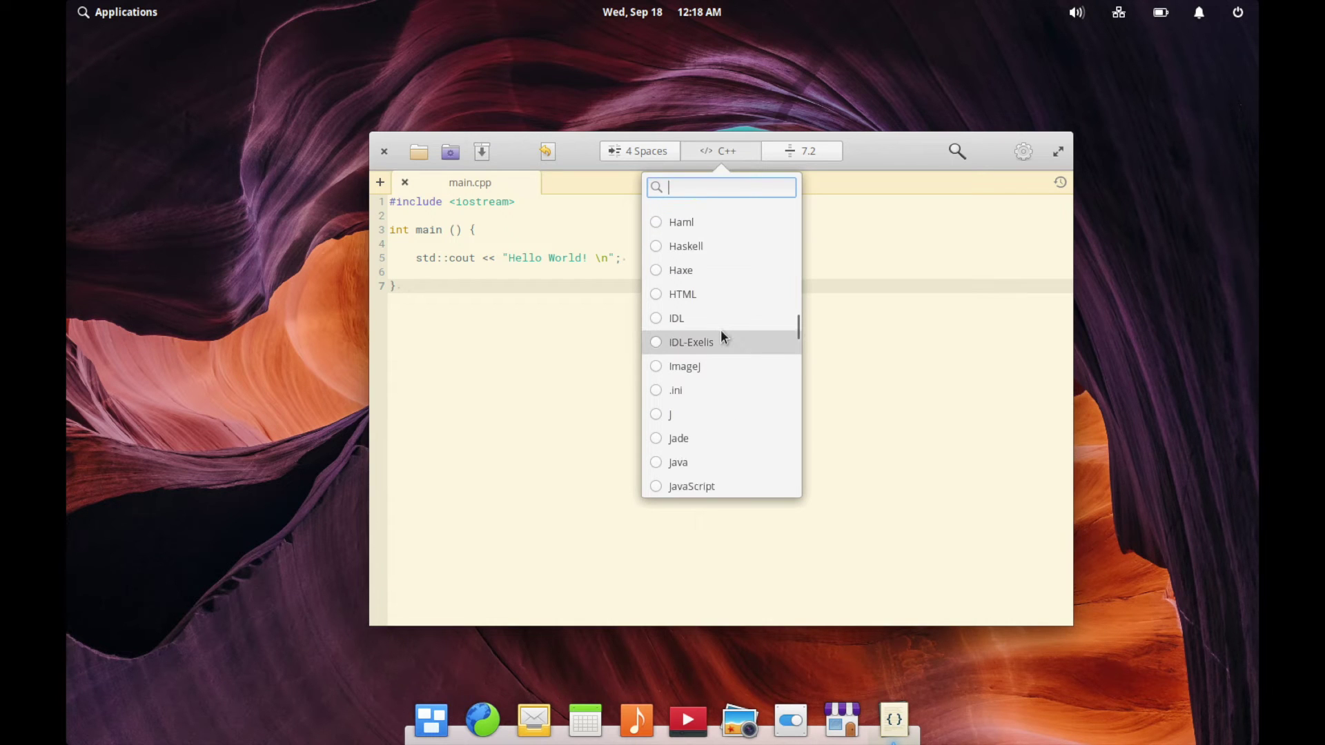
scroll(721, 329, "down", 15)
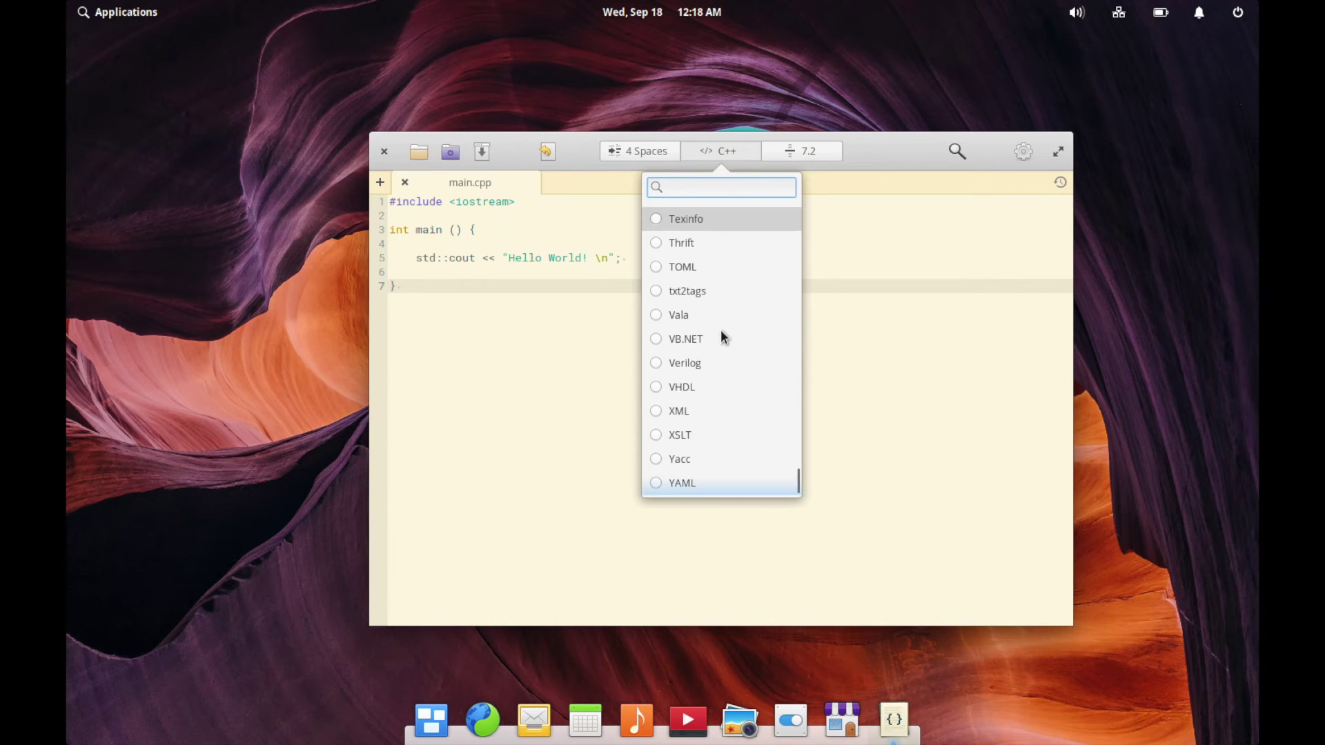
left_click(509, 463)
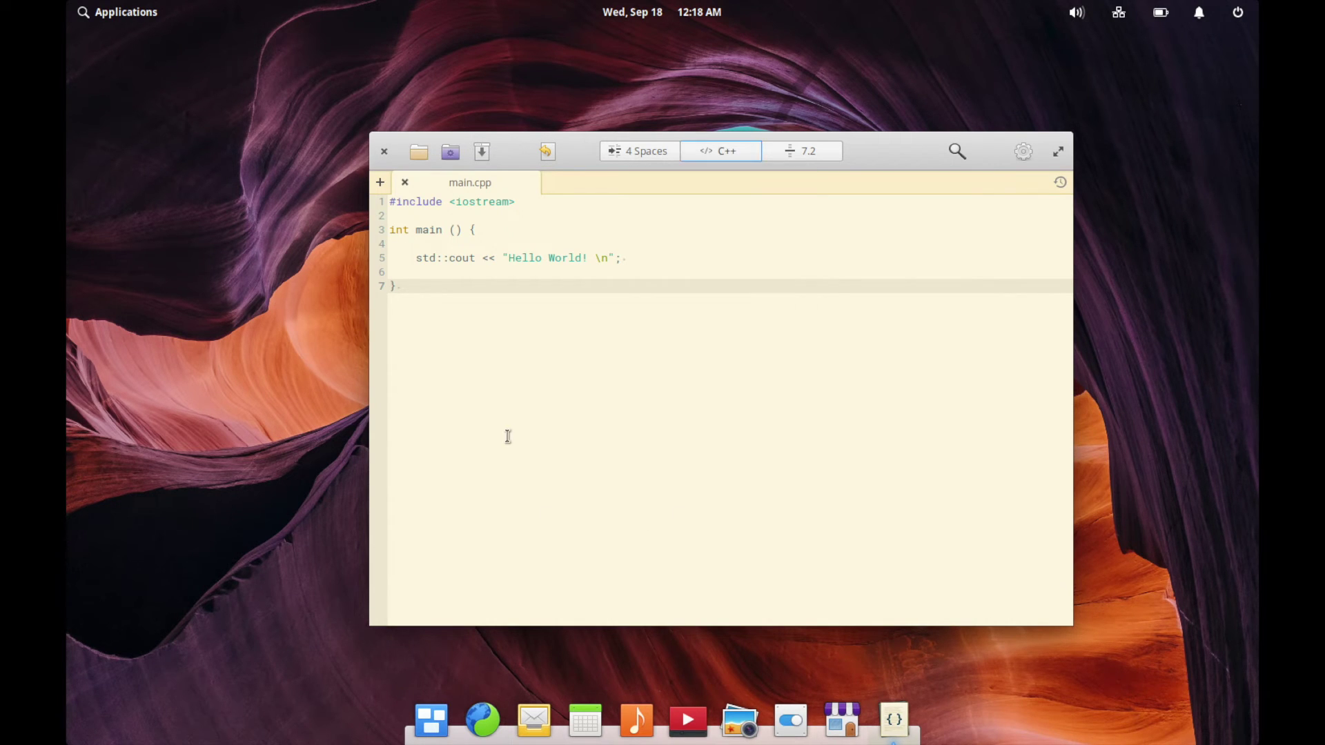
left_click(384, 153)
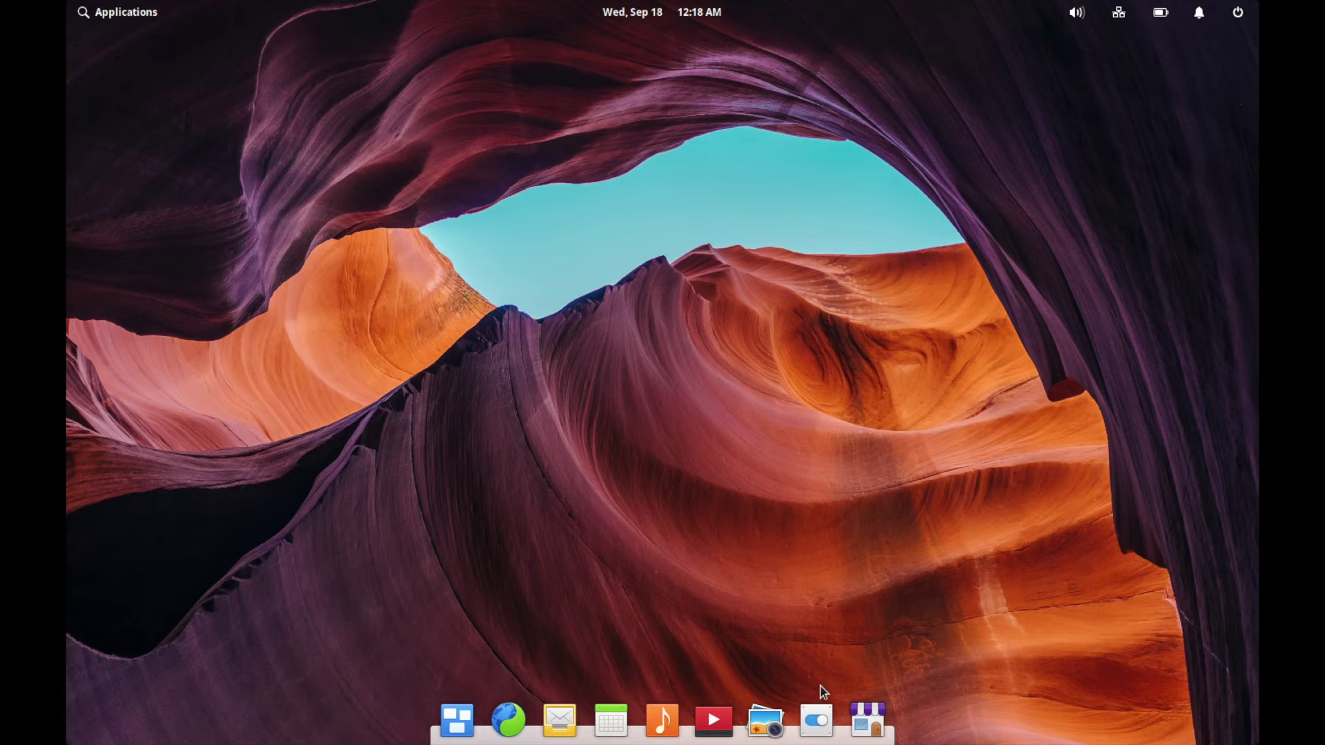
Step: Open System Settings, move it top-left, maximise and restore it, then launch Epiphany
left_click(819, 726)
left_click_drag(589, 207, 477, 68)
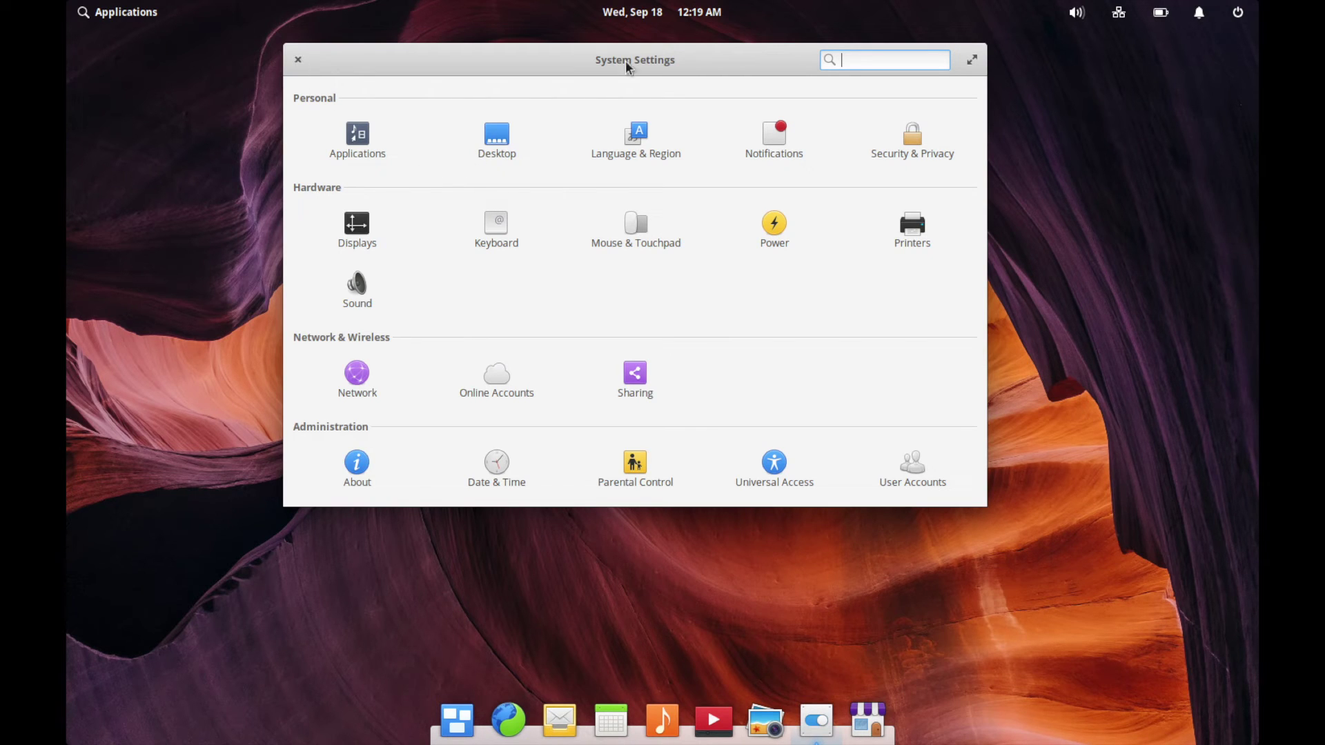
left_click(972, 59)
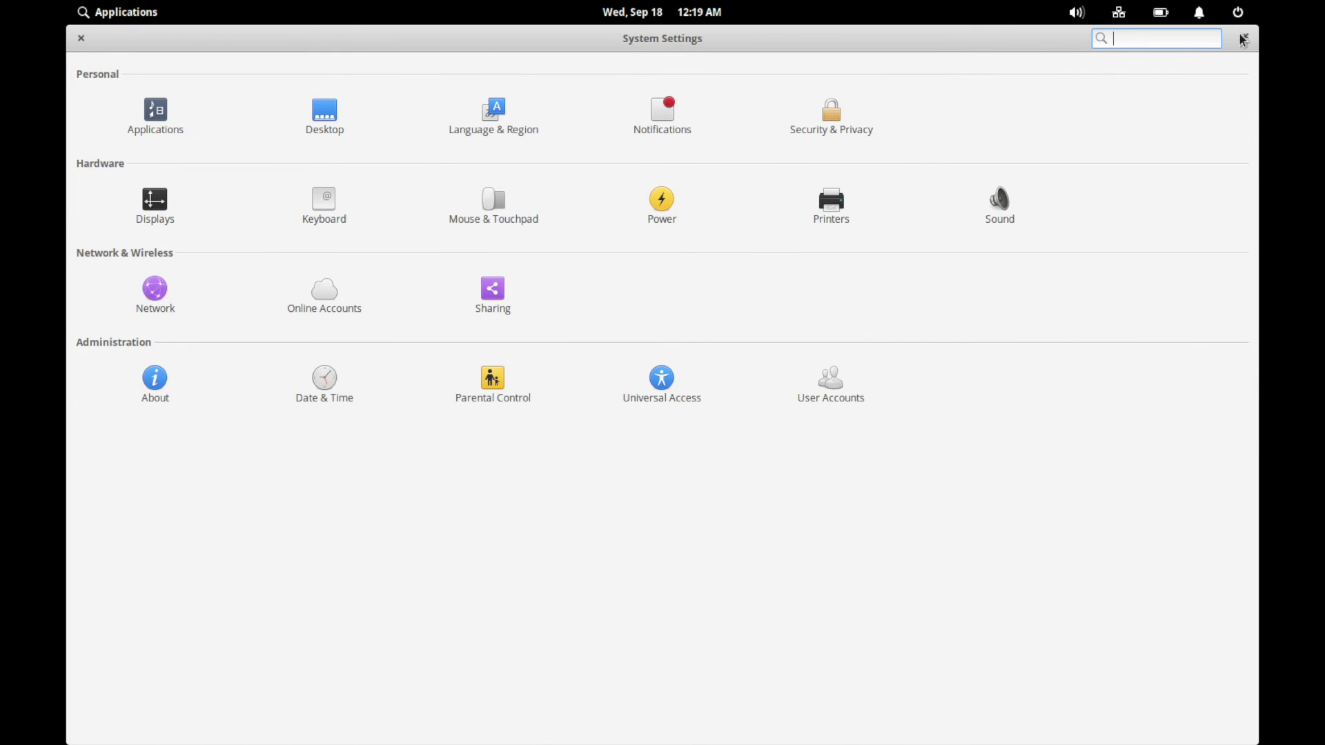
left_click(1244, 38)
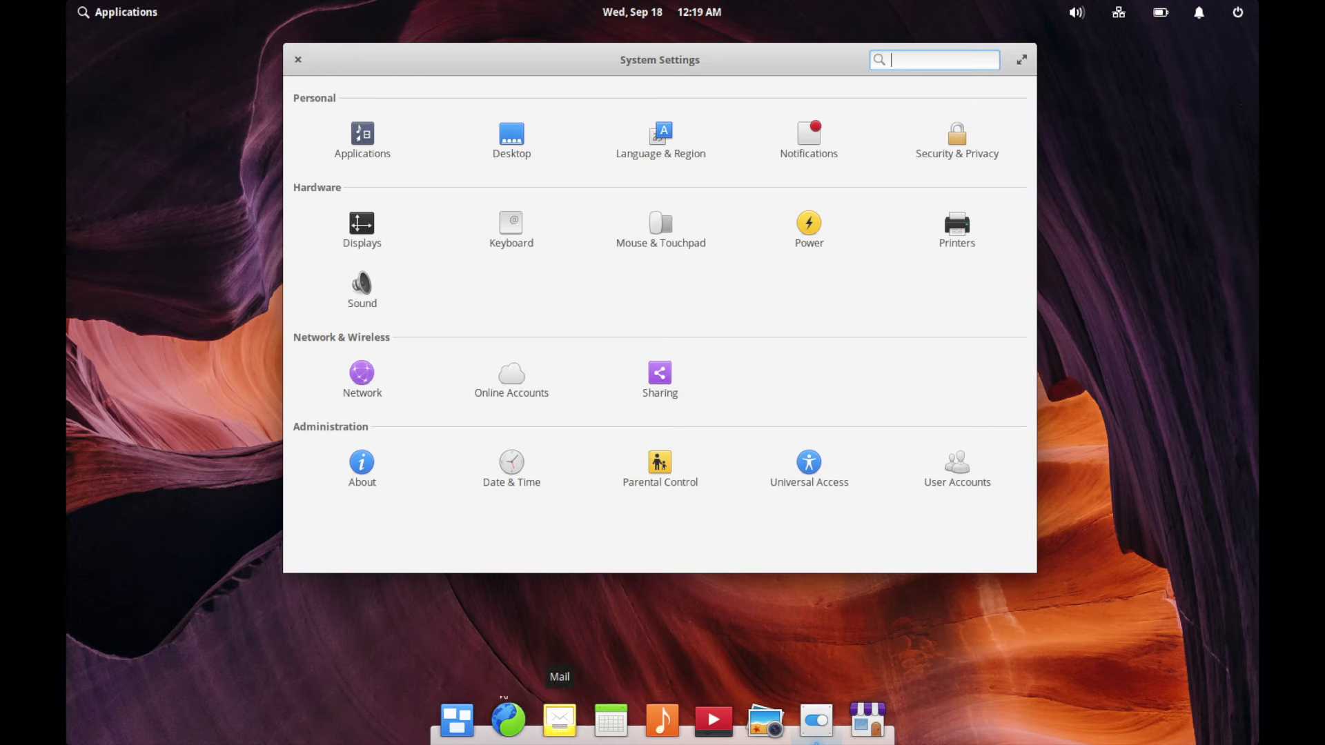
left_click(508, 720)
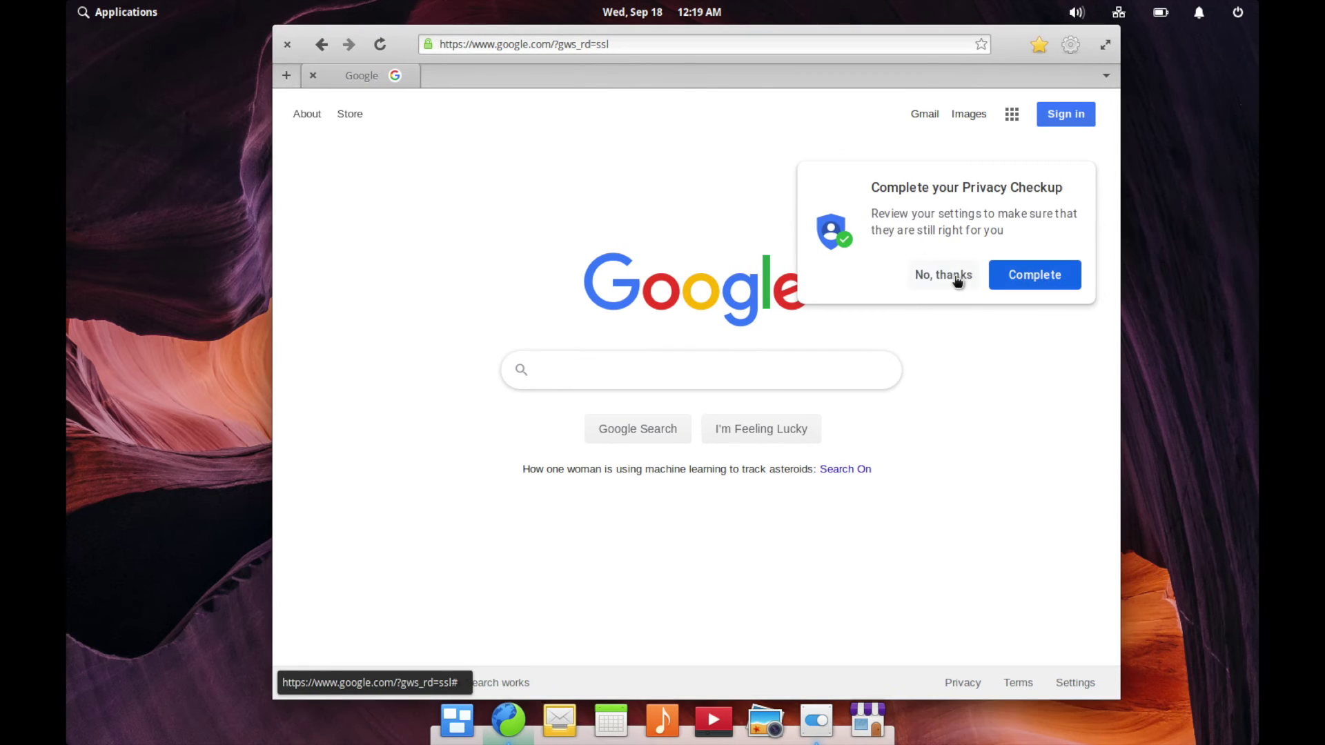
Step: Dismiss Google's privacy checkup prompt, open and close a new tab, then close Epiphany
left_click(955, 275)
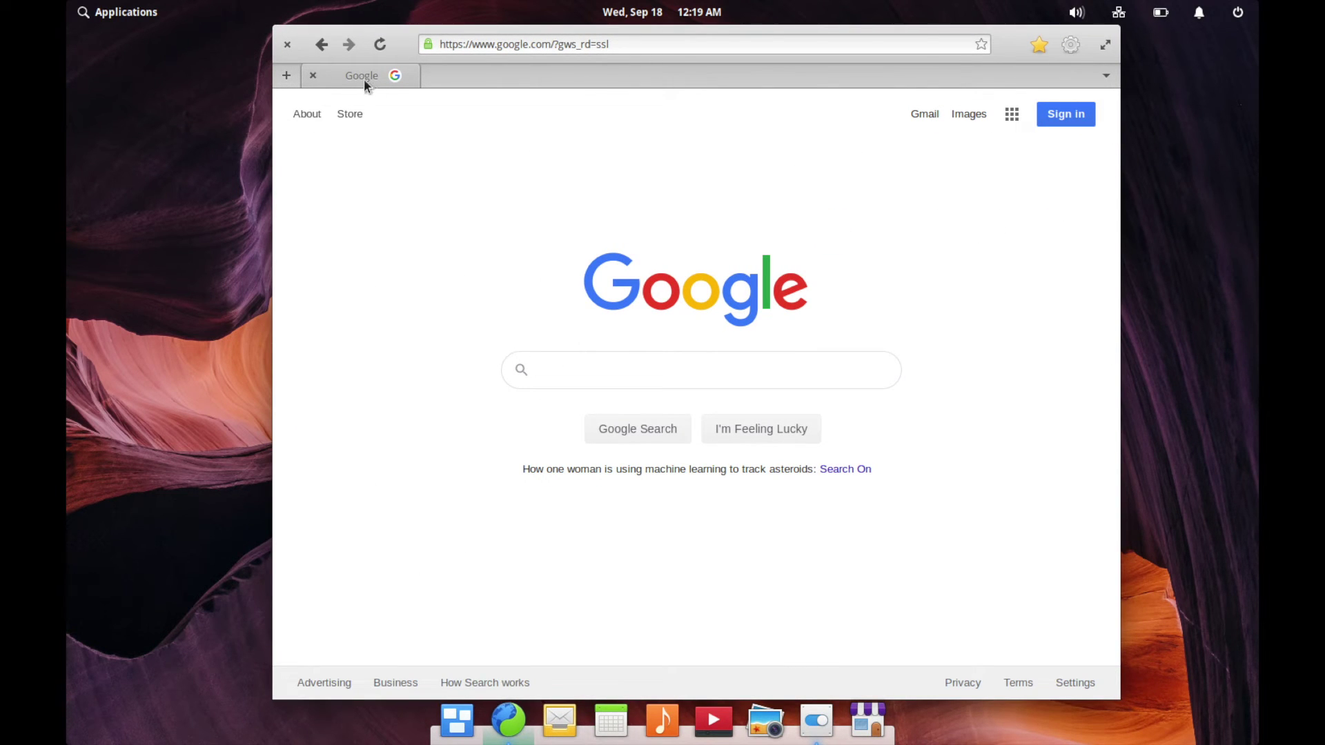
left_click(294, 78)
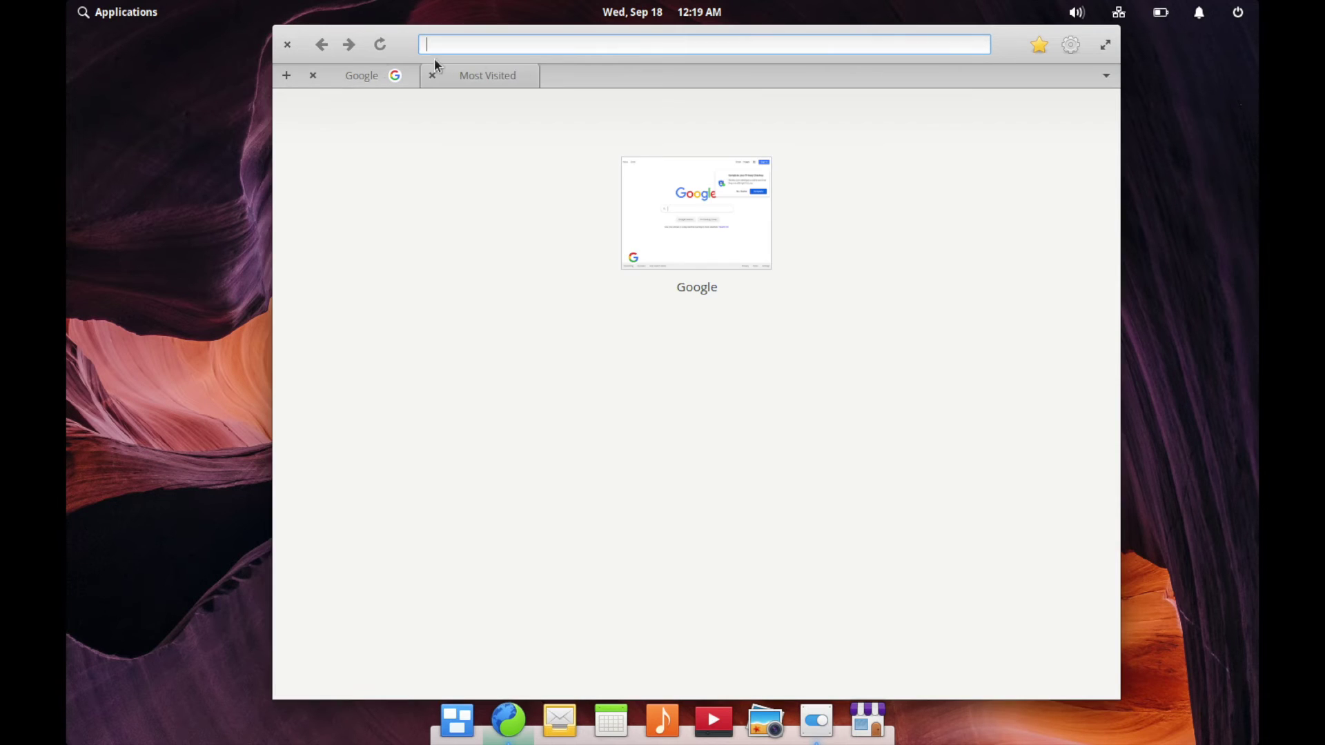
left_click(432, 75)
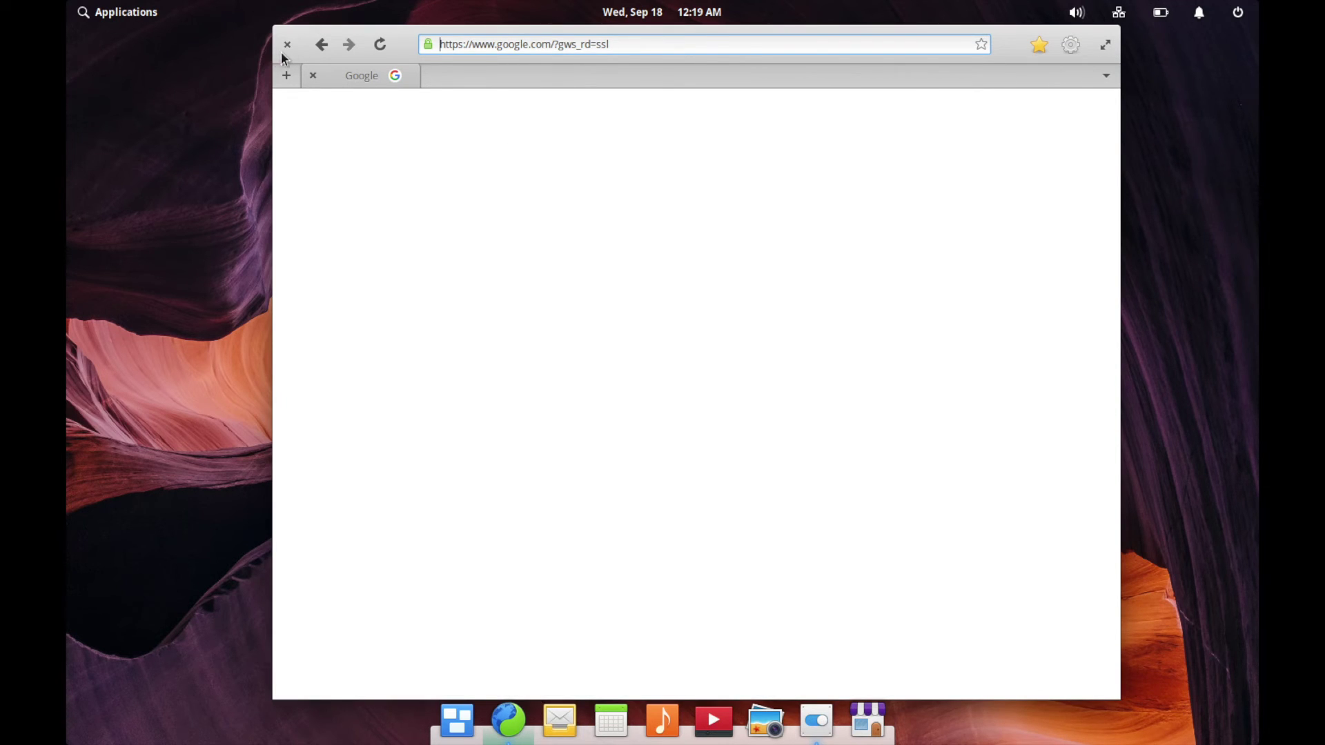
left_click(288, 46)
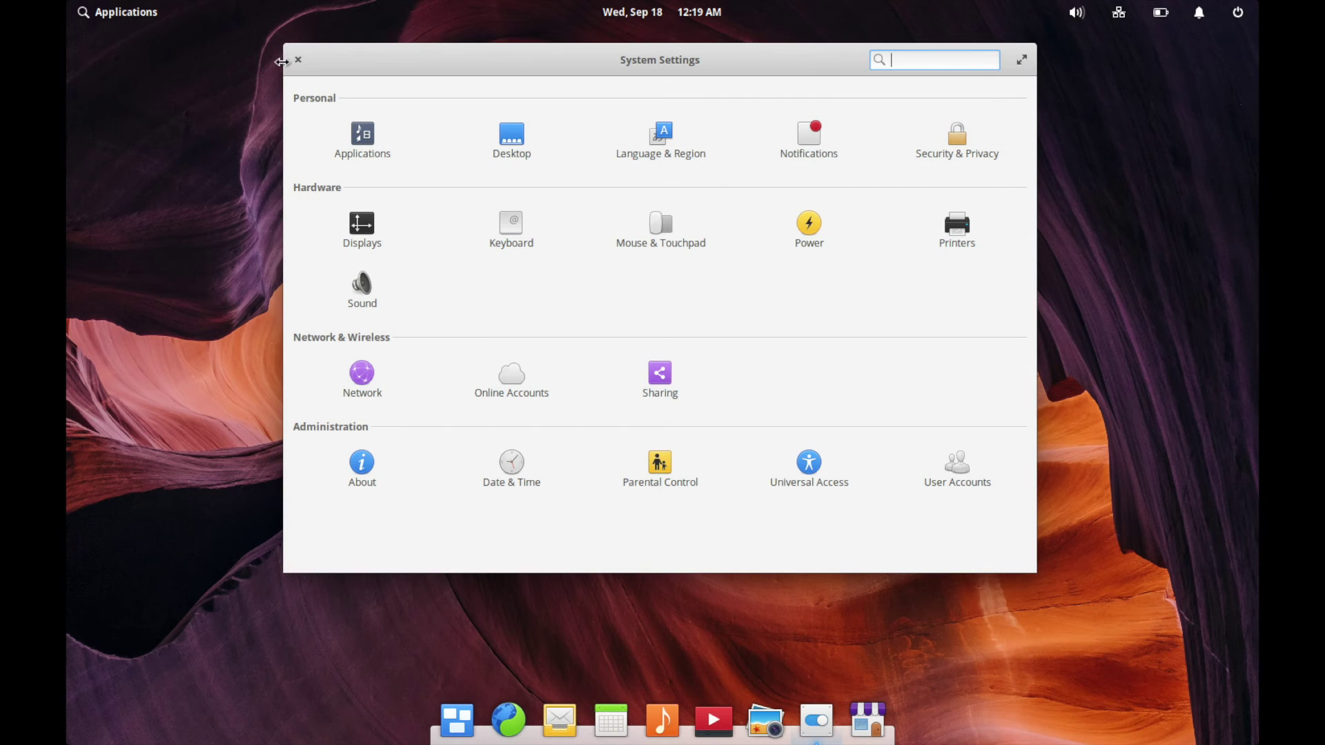
Step: Close System Settings and browse the first page of apps in the Applications menu
left_click(294, 58)
left_click(107, 15)
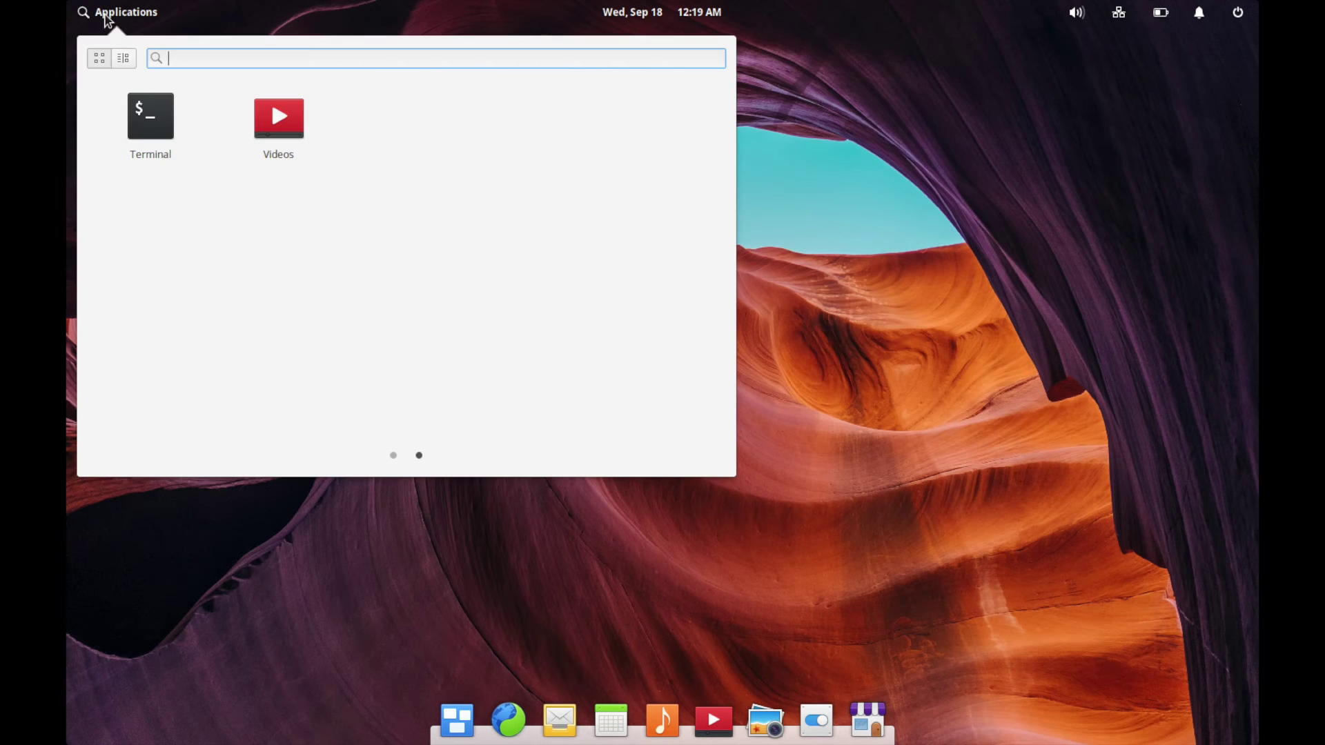
left_click(392, 455)
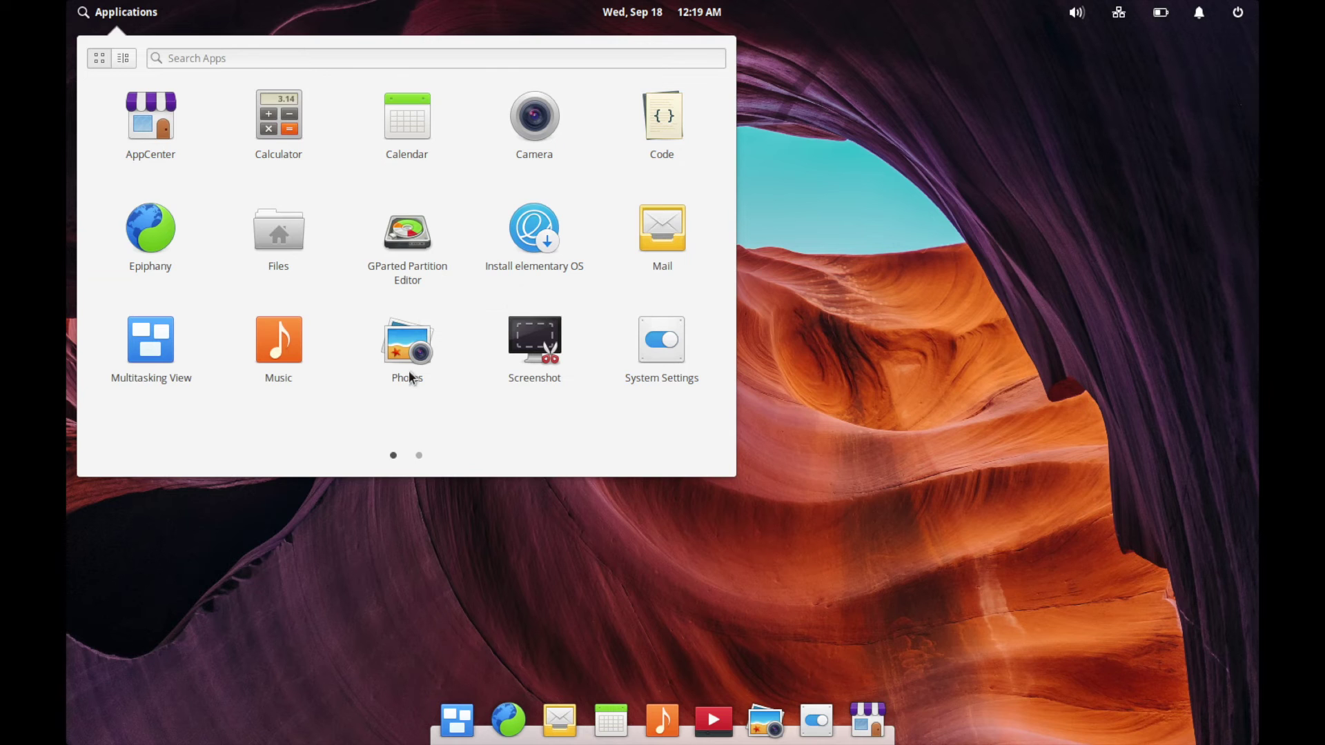
Step: Open Videos from the dock, showing its No Videos Open screen, then close it
left_click(713, 719)
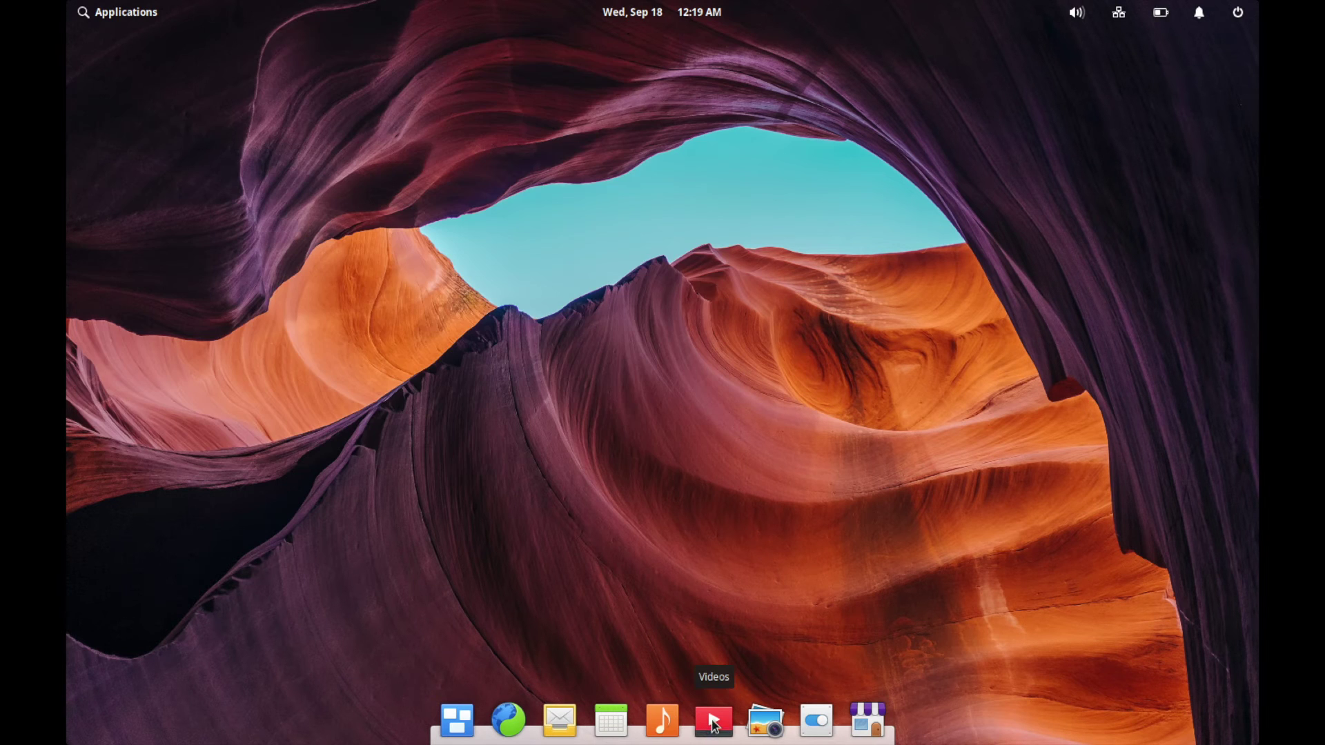
left_click(715, 722)
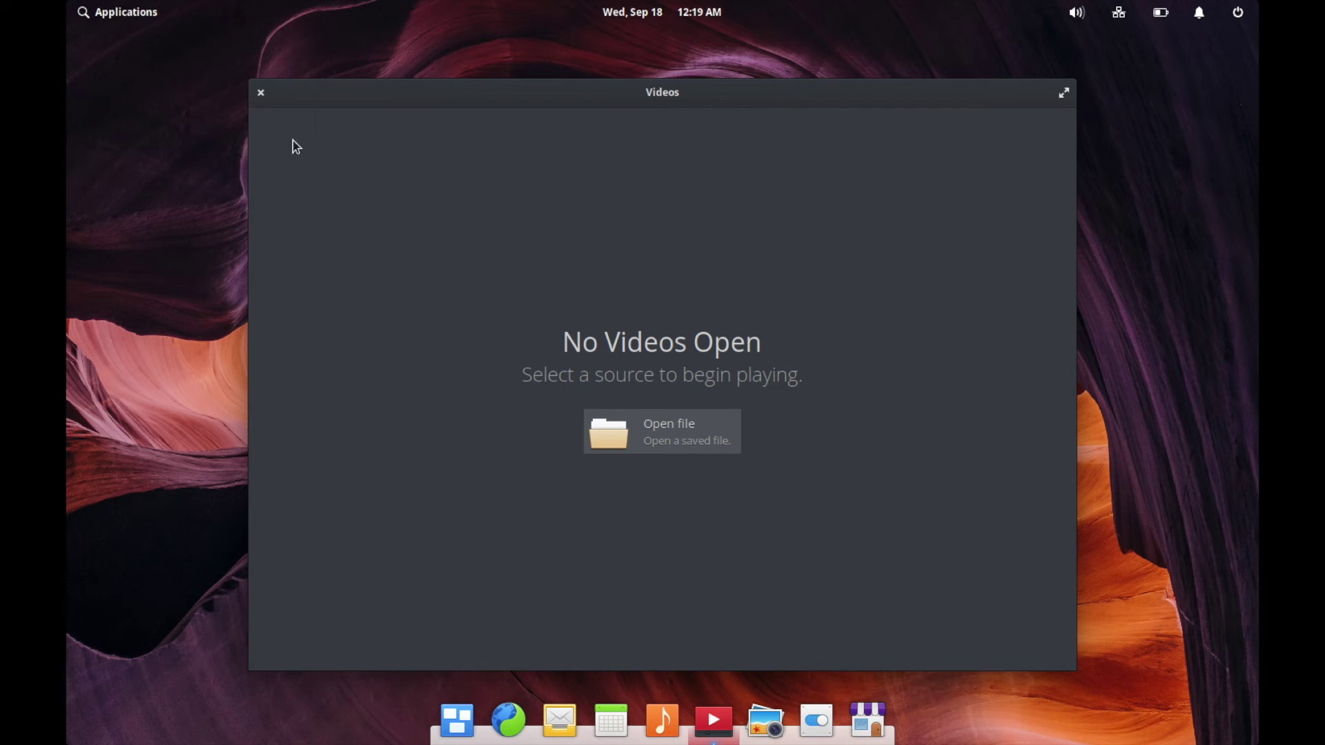
left_click(261, 94)
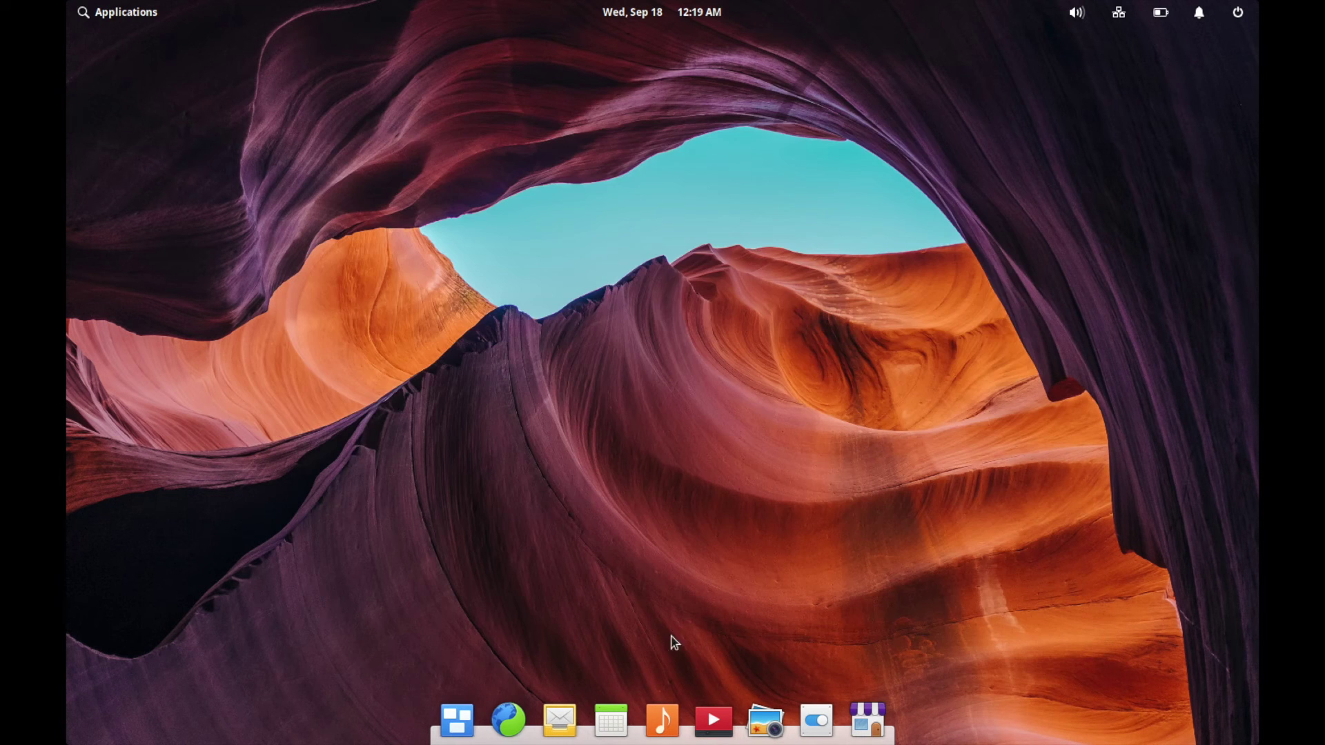
Step: Preview Music's empty Get Some Tunes library, close it, and open Calendar on September 2019
left_click(663, 720)
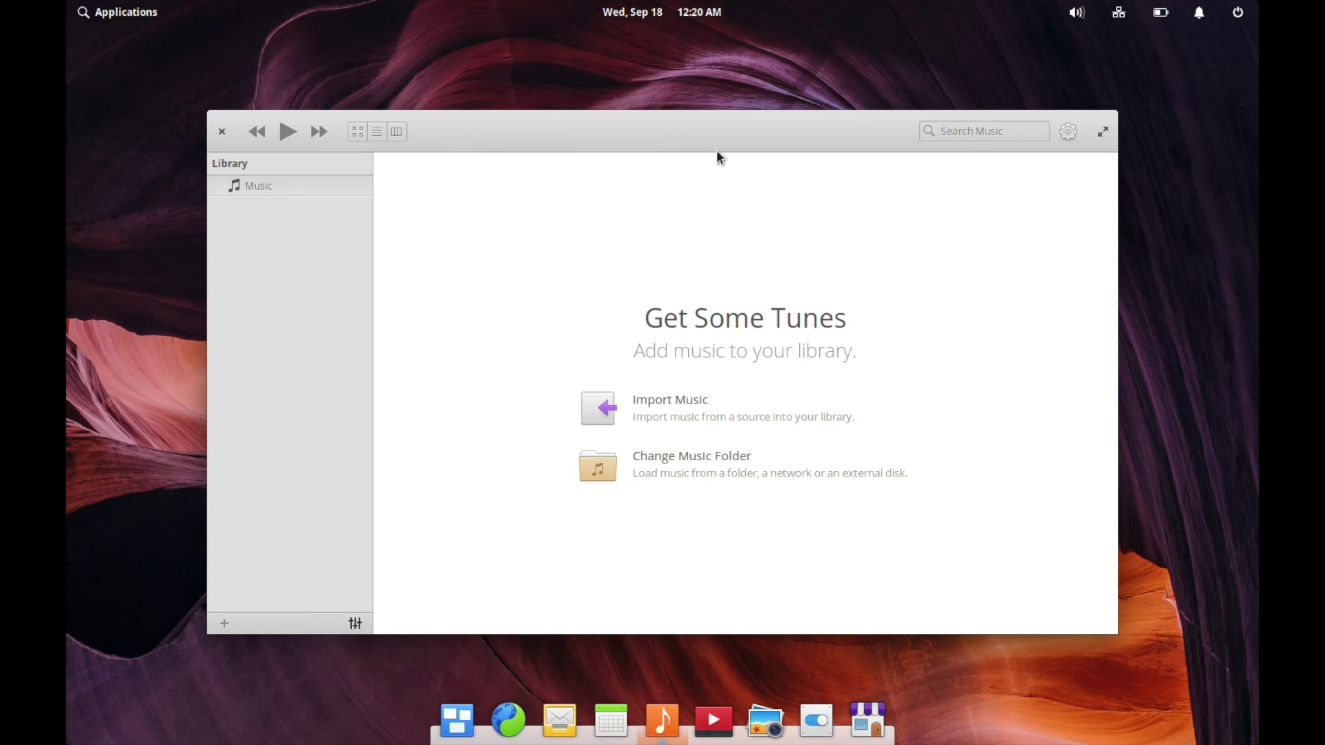
left_click_drag(716, 138, 710, 107)
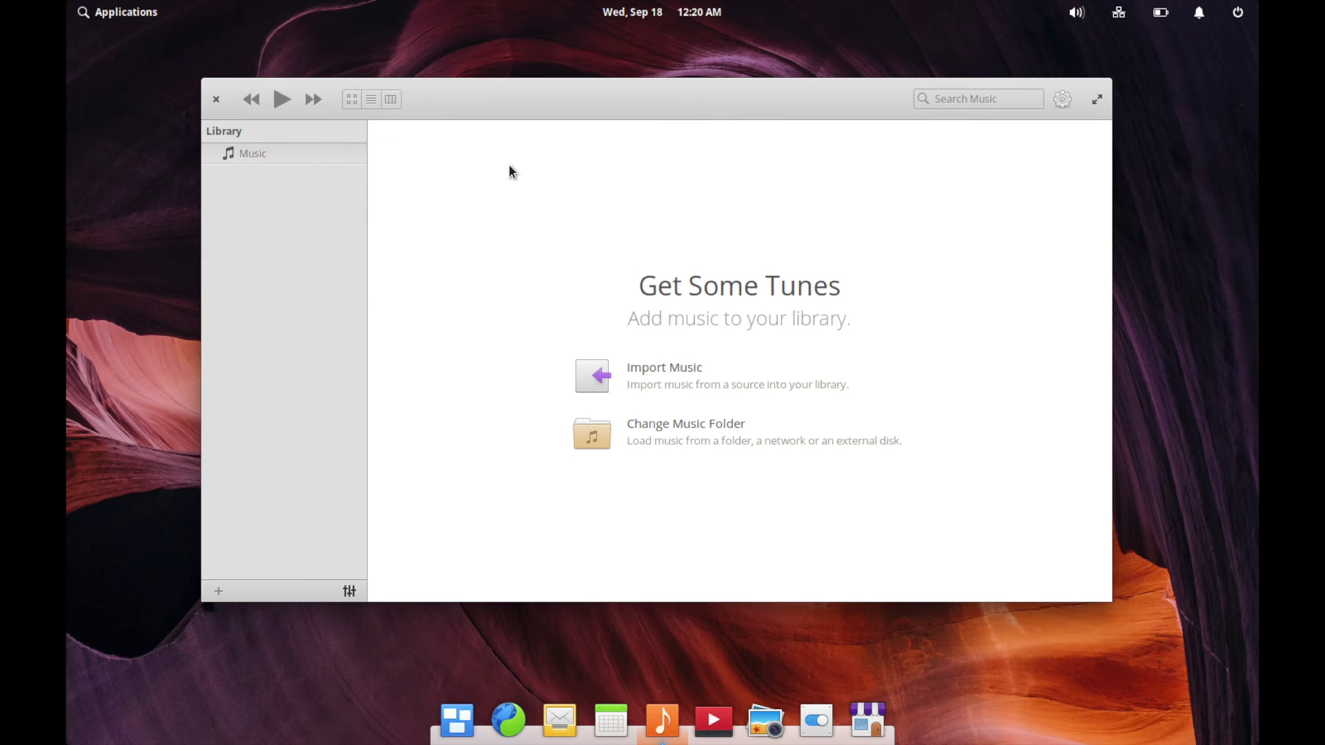
left_click(215, 99)
left_click(610, 720)
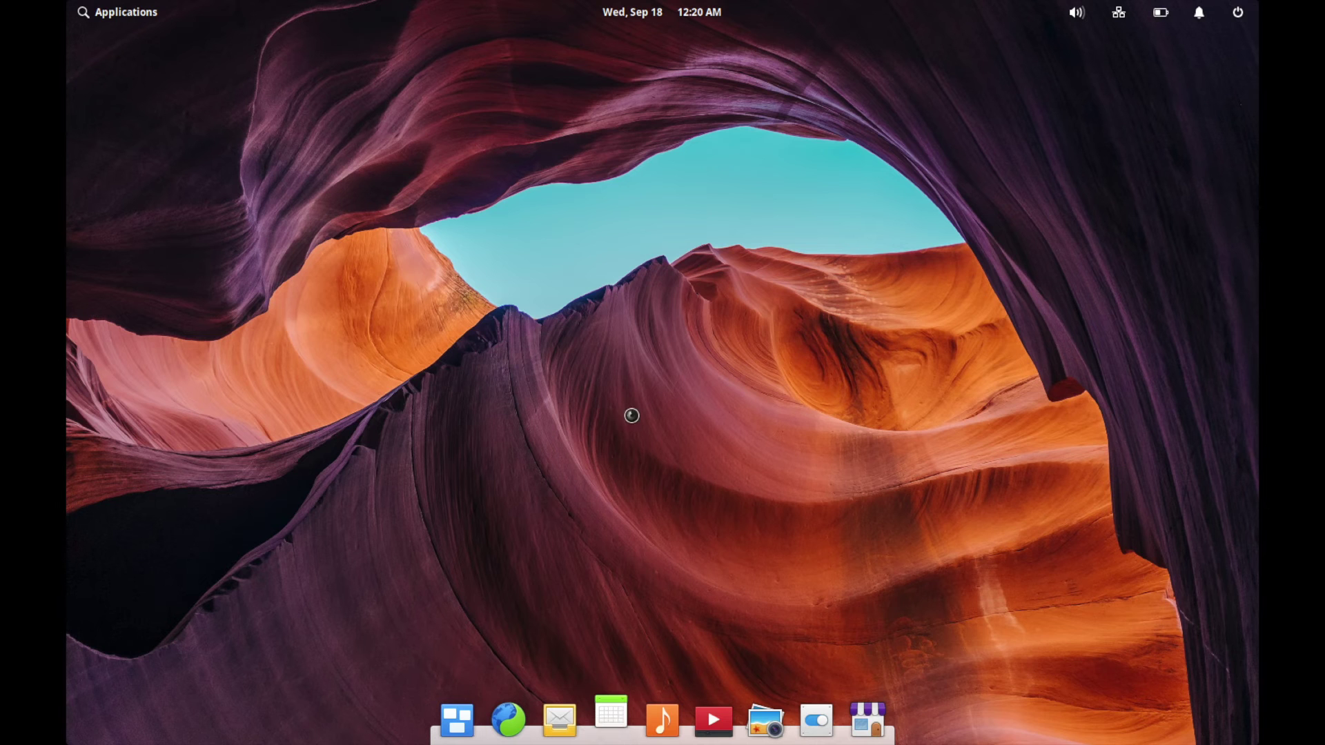
Step: Move the September 2019 Calendar window up and left, then close it
left_click_drag(459, 138, 415, 62)
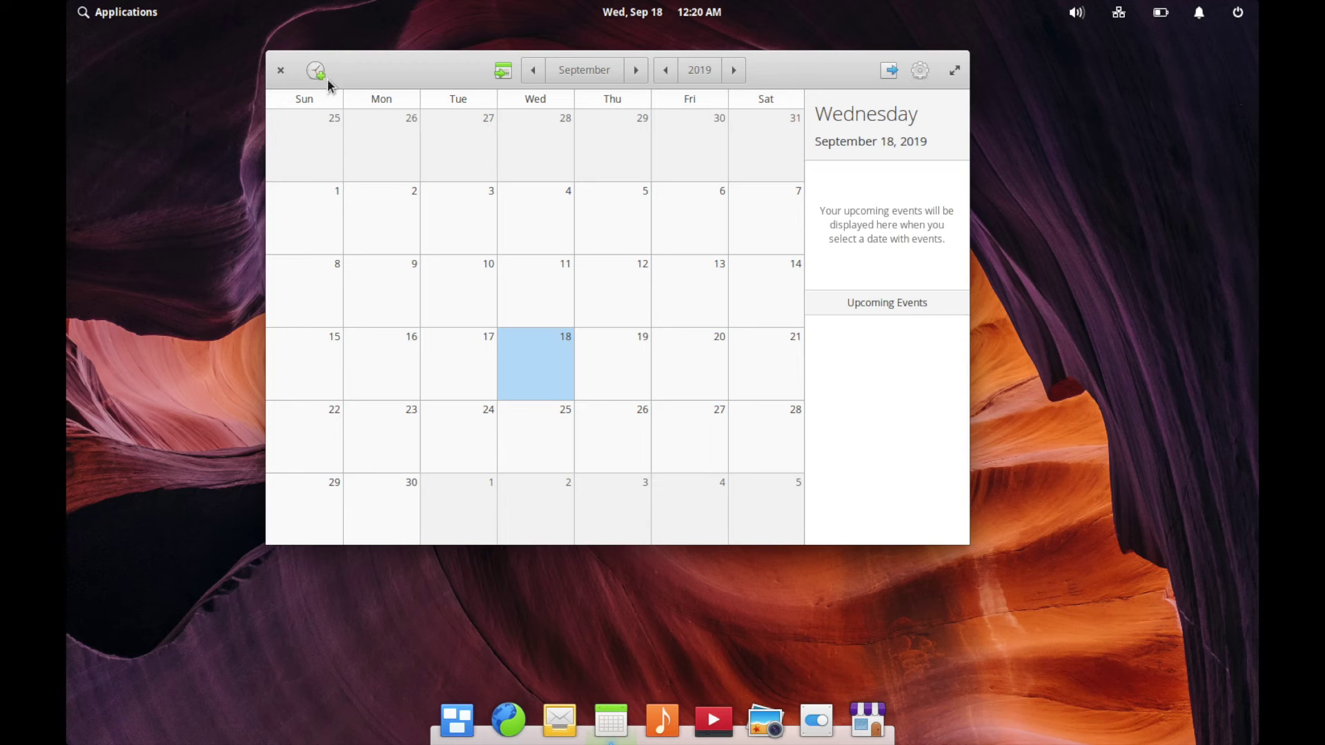
left_click(283, 72)
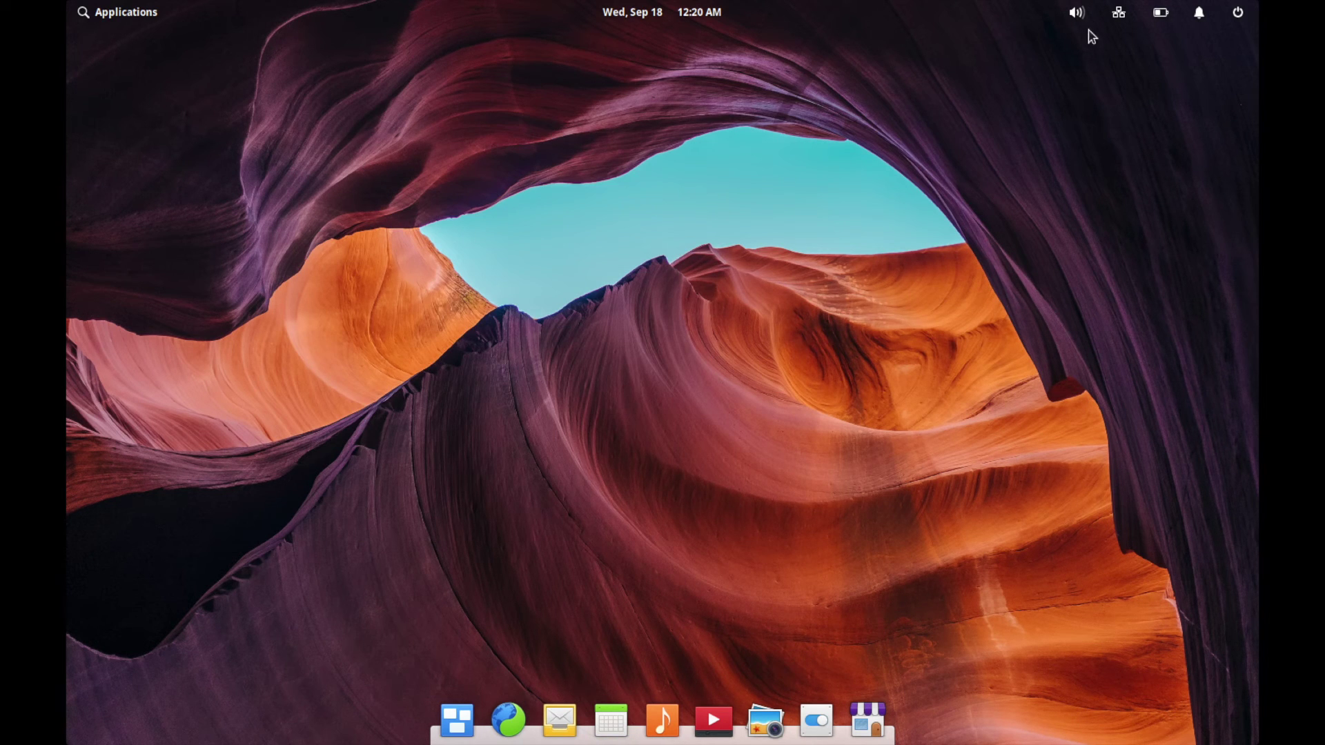
left_click(1238, 14)
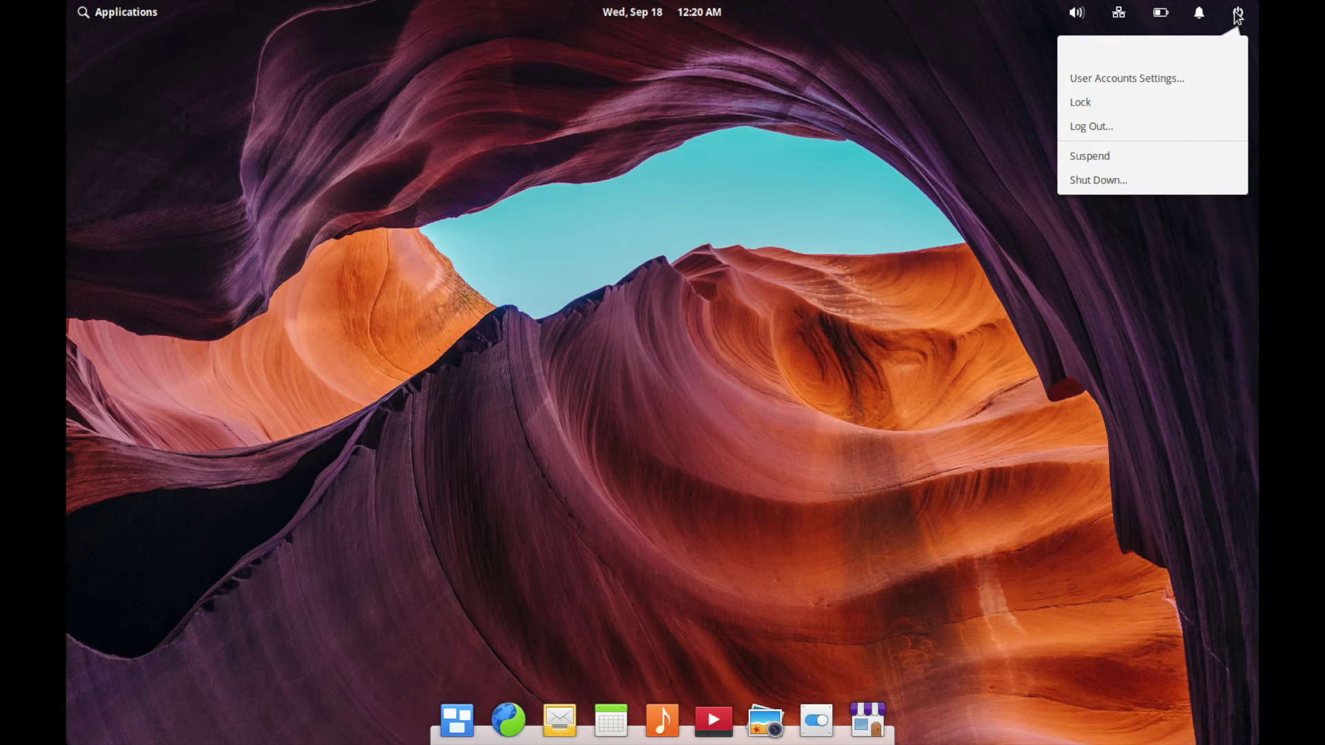
left_click(1238, 16)
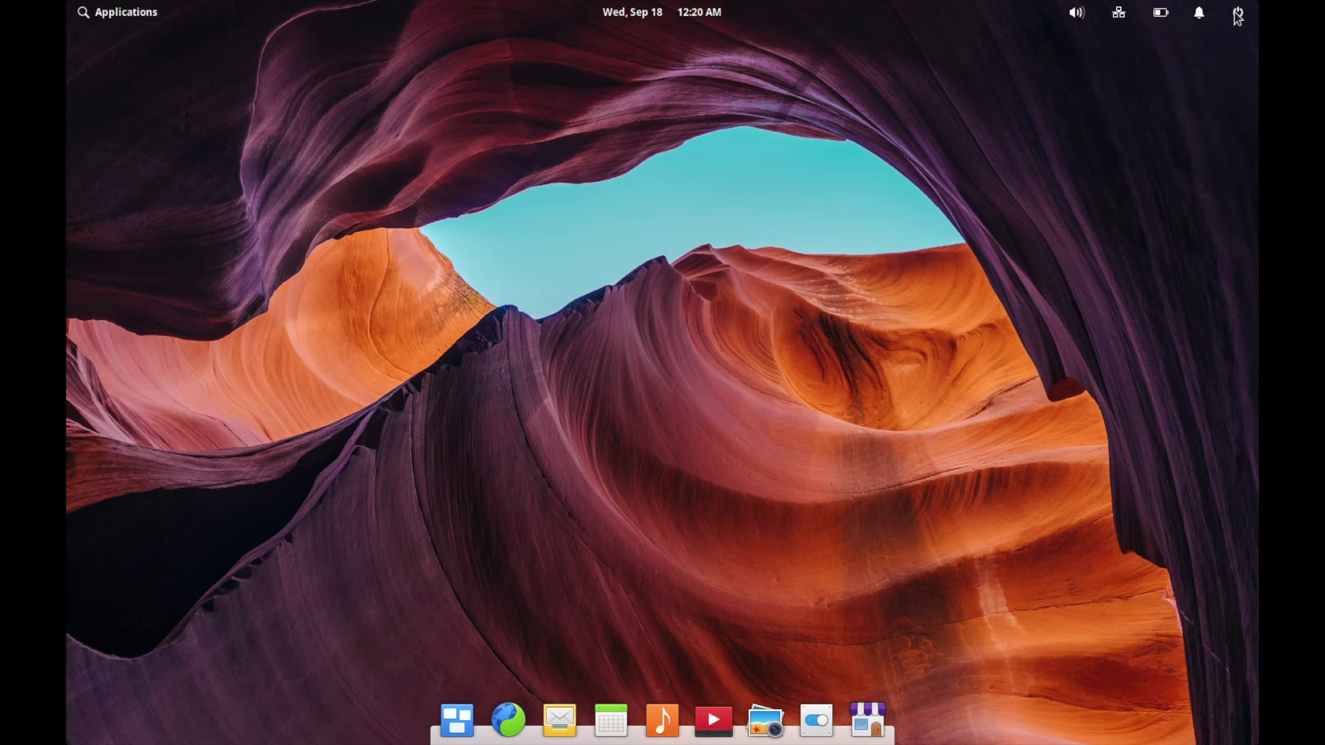
left_click(1198, 20)
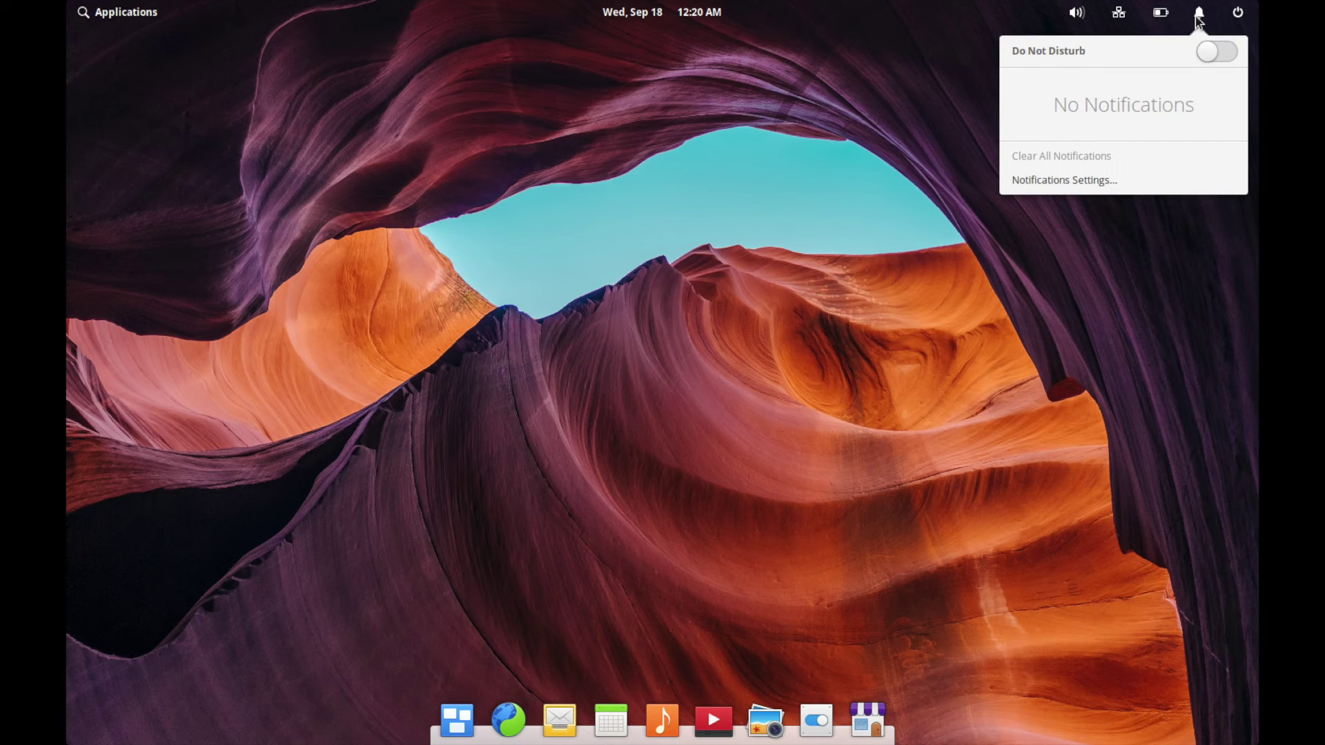
left_click(1199, 19)
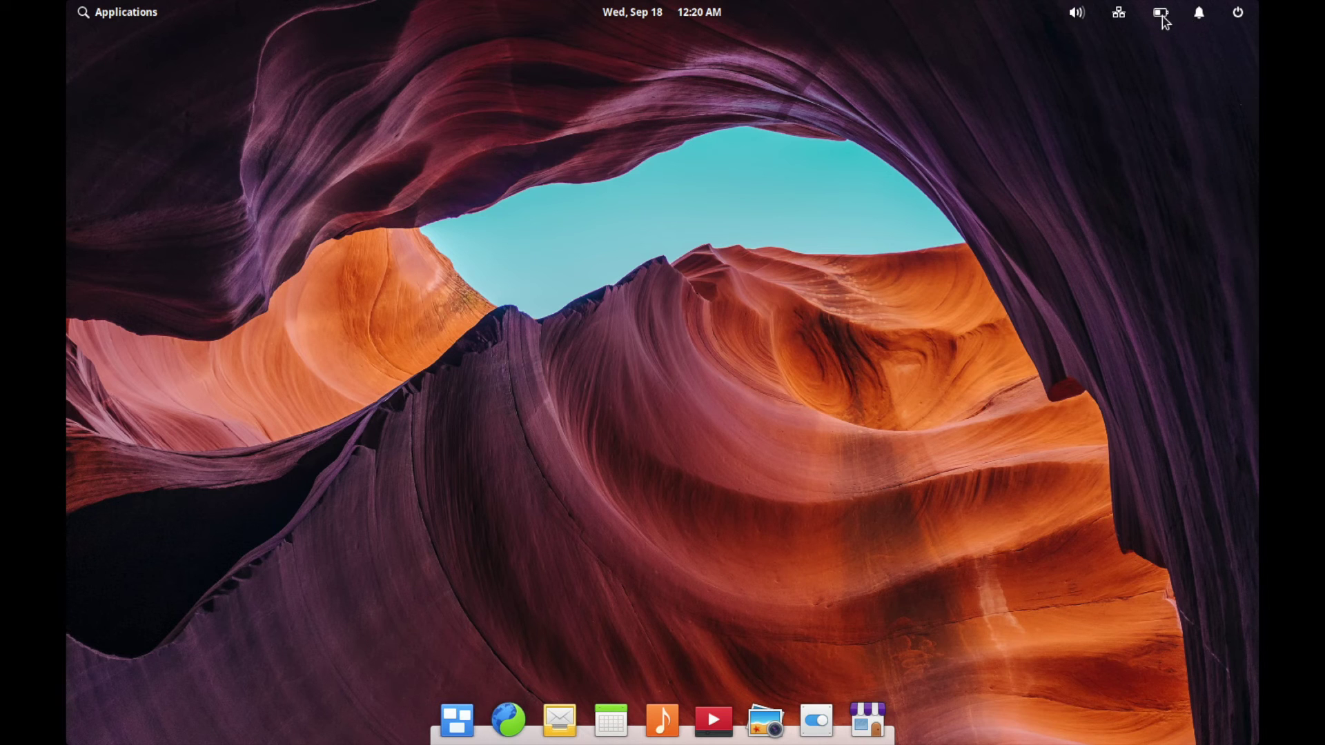
left_click(1120, 19)
left_click(1120, 20)
left_click(1083, 23)
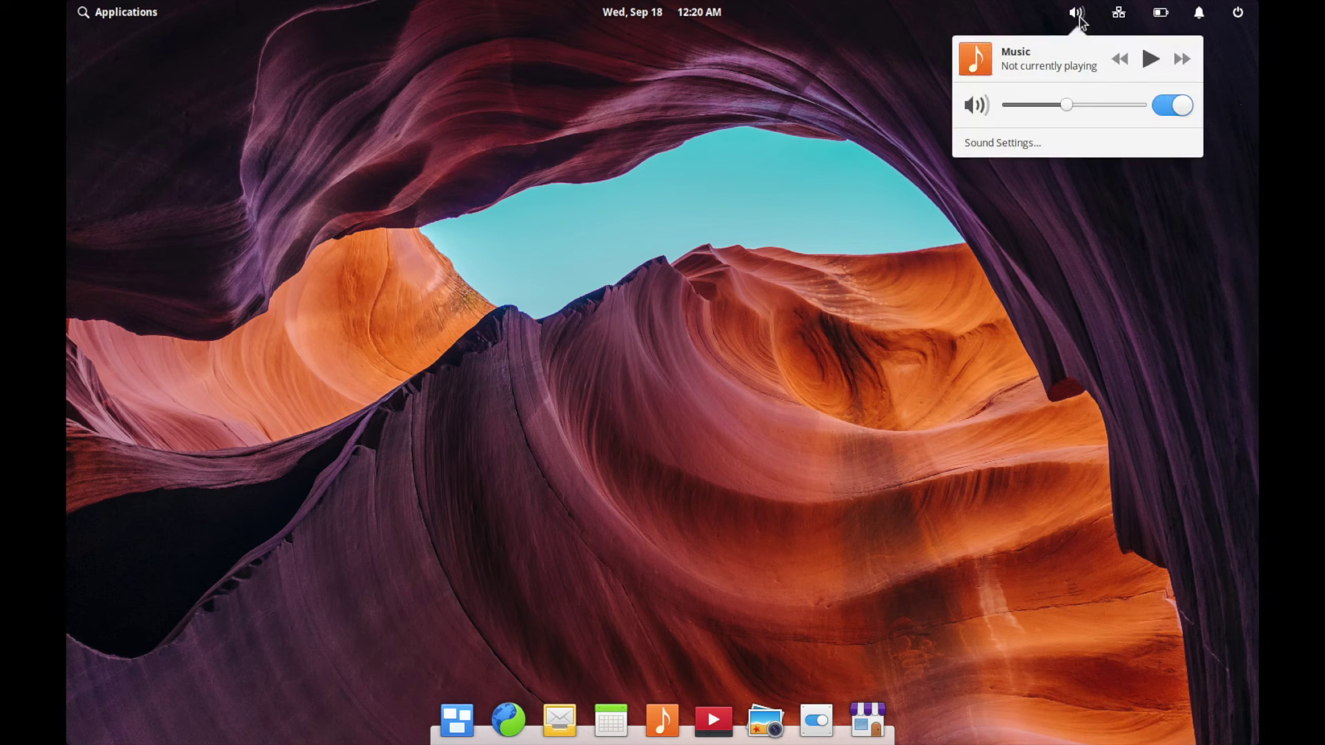
left_click(1081, 23)
left_click(1119, 21)
left_click(1119, 20)
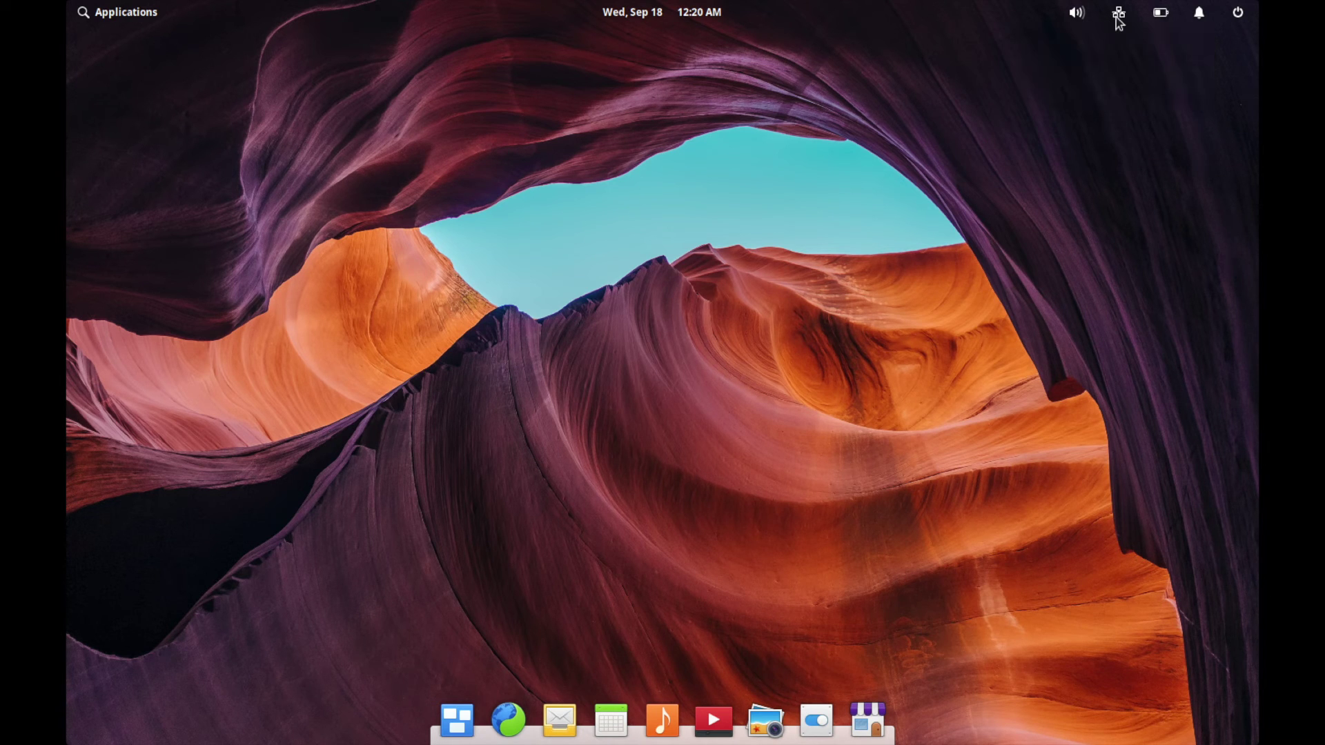
left_click(1120, 20)
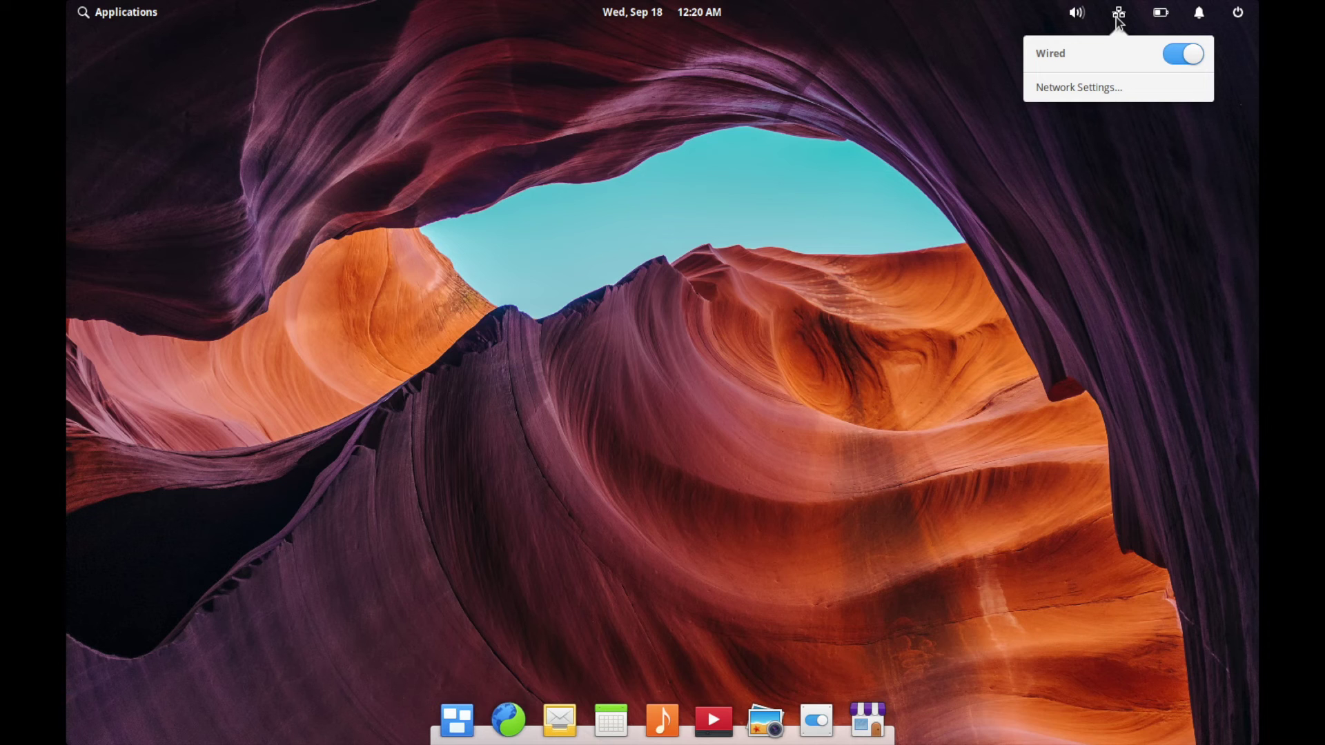
left_click(1119, 23)
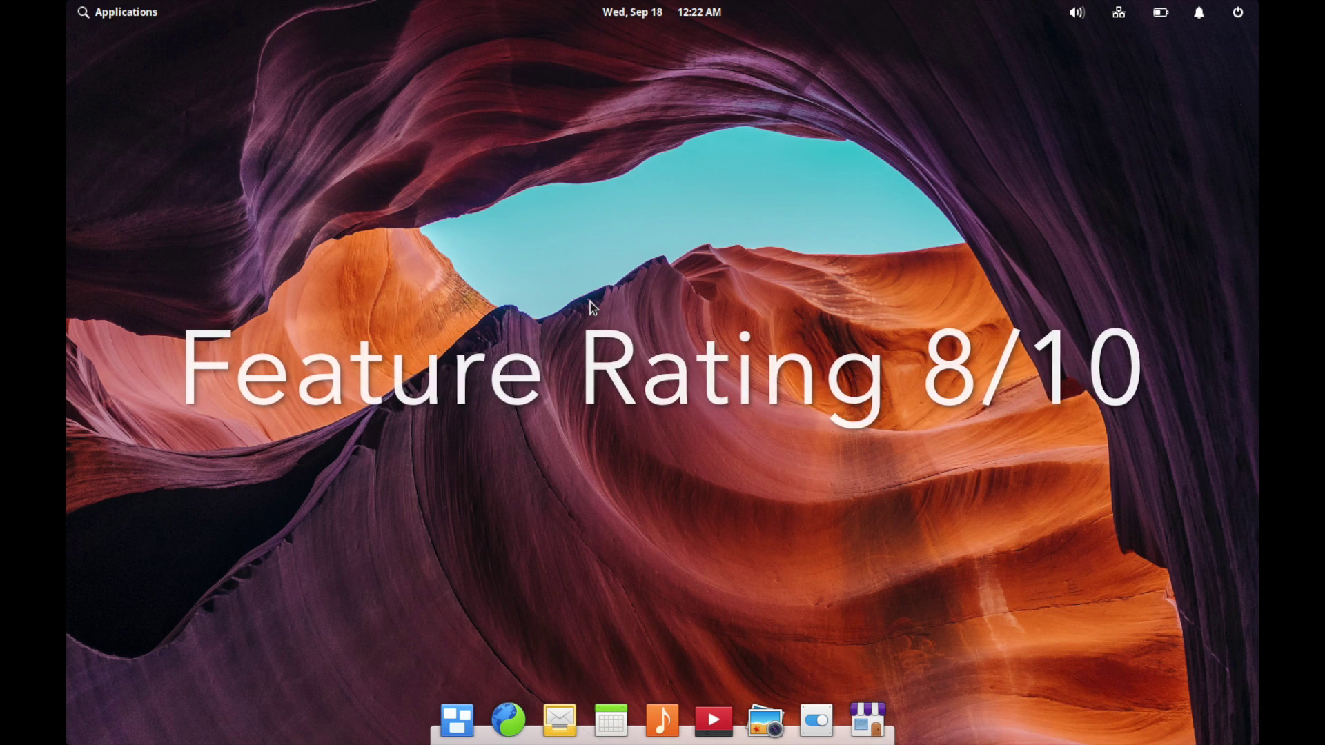
Step: Open the Applications launcher on its first page of apps, AppCenter through System Settings
left_click(123, 22)
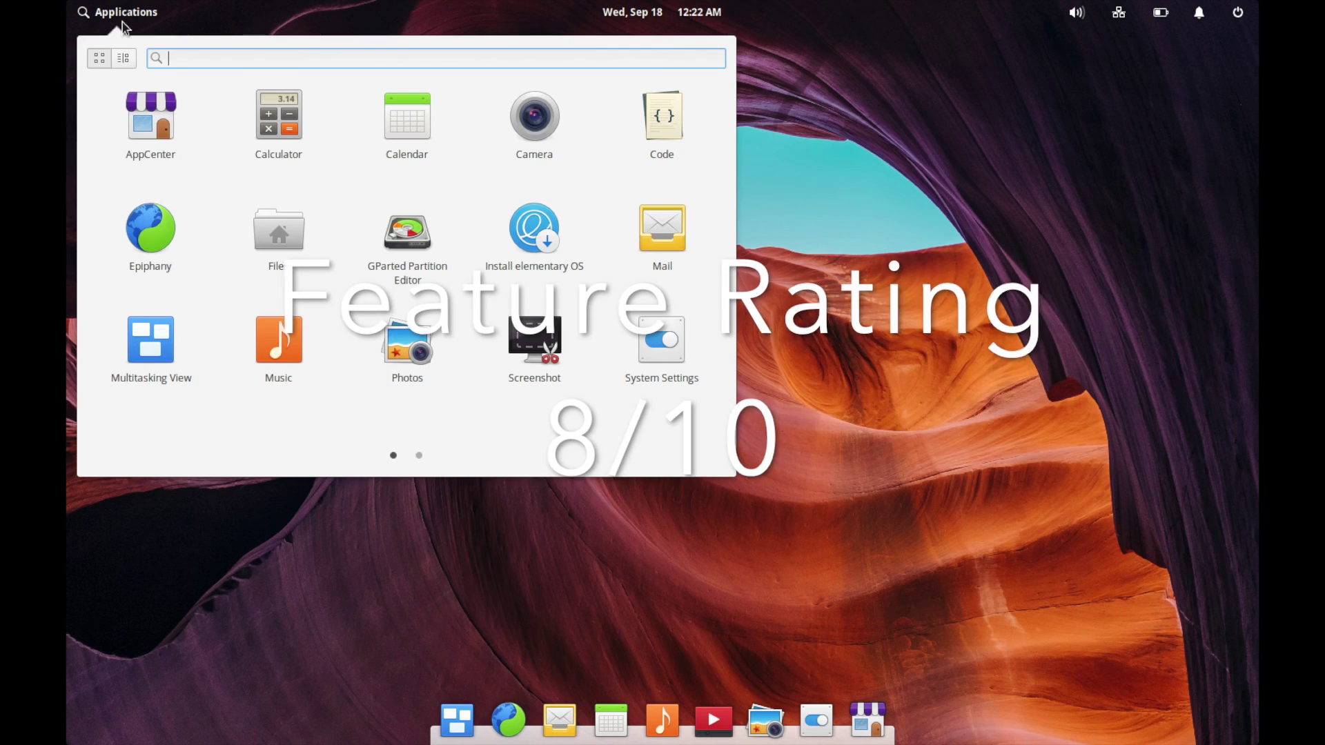